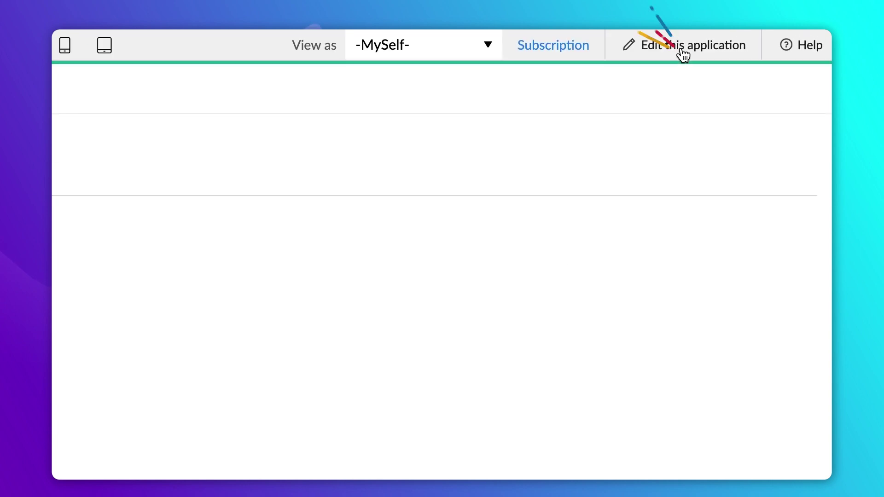
Step: Enter edit mode, go to Workflow > Payments and start creating a payment workflow
{"action": "left_click", "coordinate": [755, 37]}
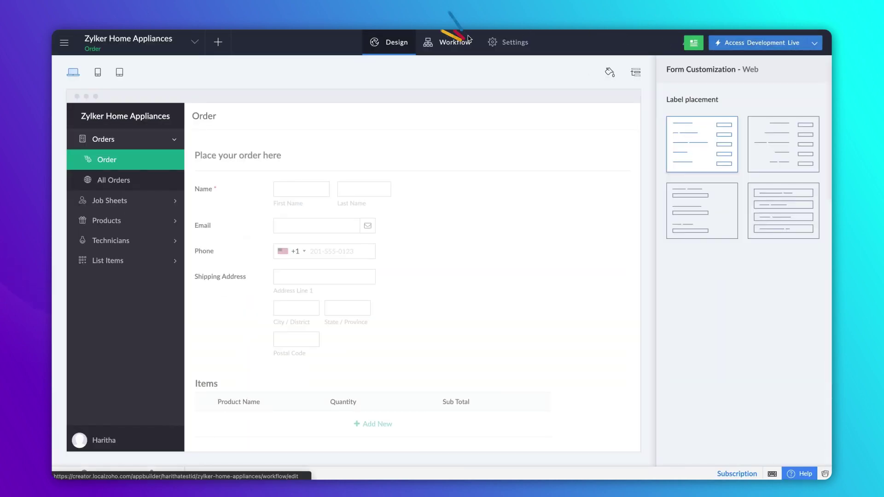
{"action": "left_click", "coordinate": [455, 43]}
{"action": "left_click", "coordinate": [270, 91]}
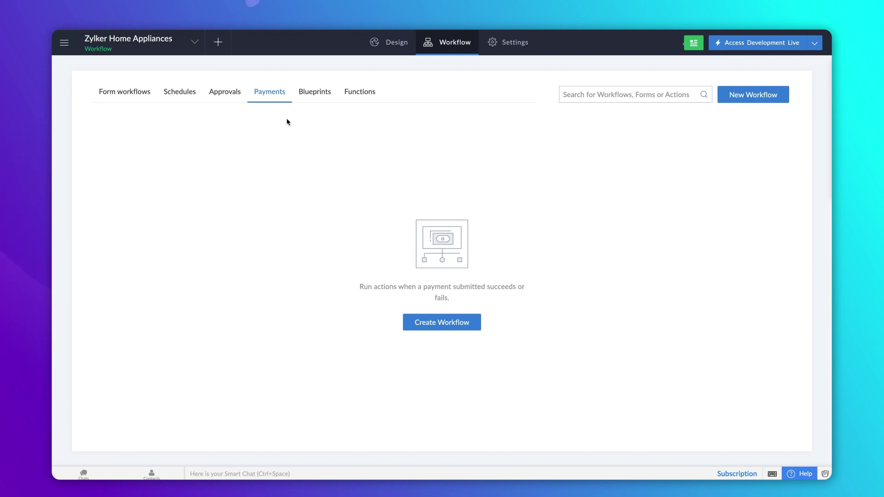
{"action": "left_click", "coordinate": [423, 326]}
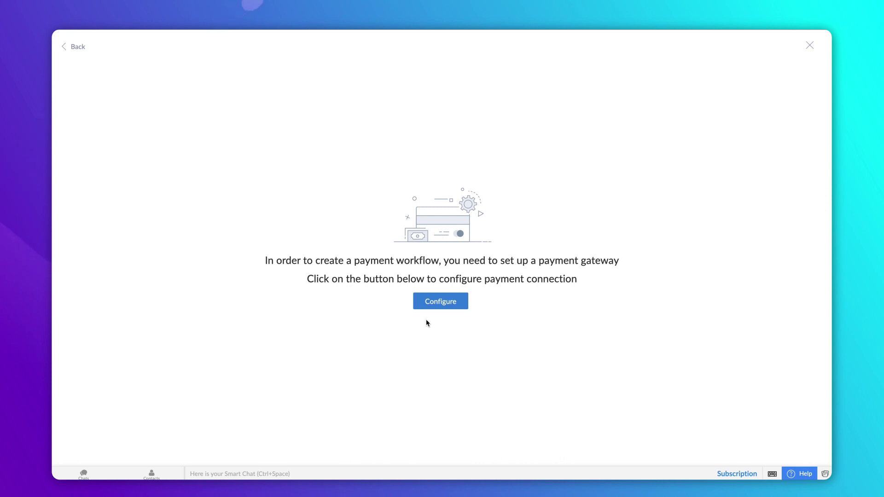
Step: Configure an Authorize.Net gateway connection named 'Payment Connection' and create it
{"action": "left_click", "coordinate": [442, 302]}
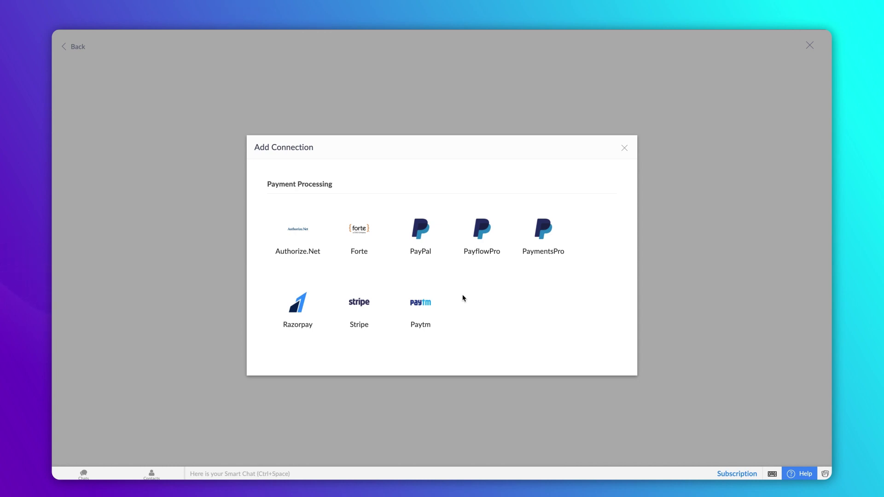
{"action": "left_click", "coordinate": [311, 248]}
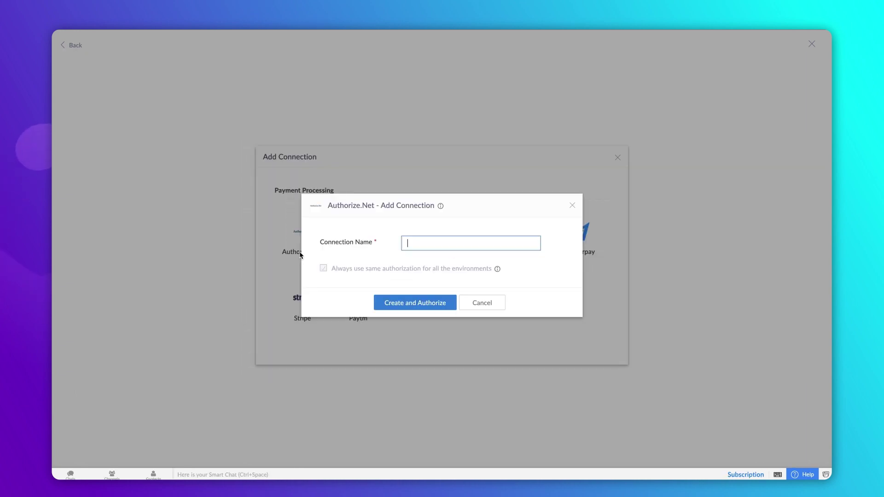
{"action": "type", "text": "Pay"}
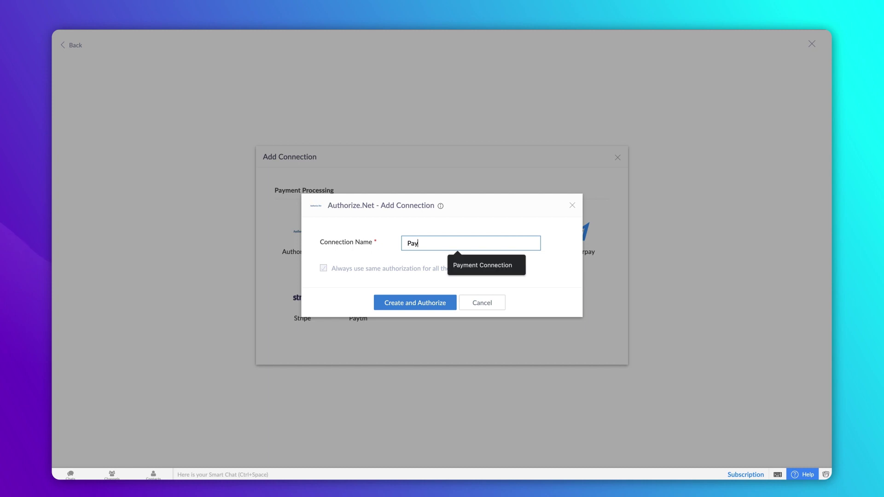
{"action": "type", "text": "ment Connection"}
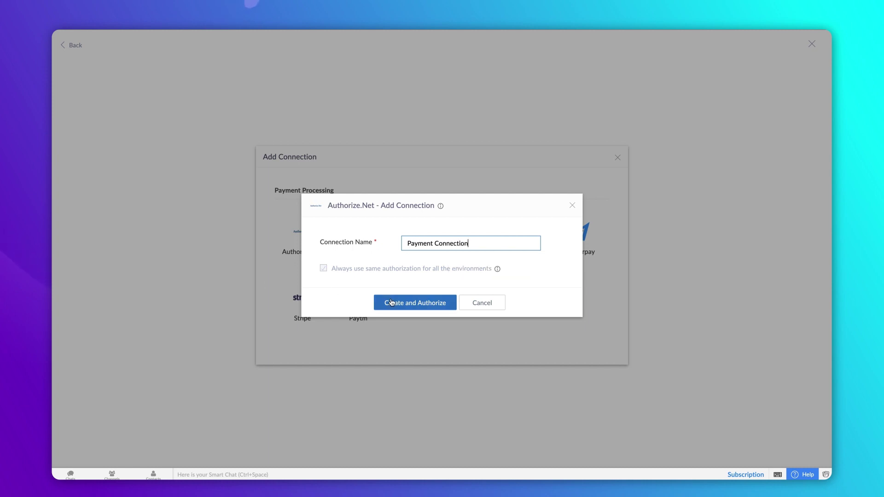
{"action": "left_click", "coordinate": [391, 303]}
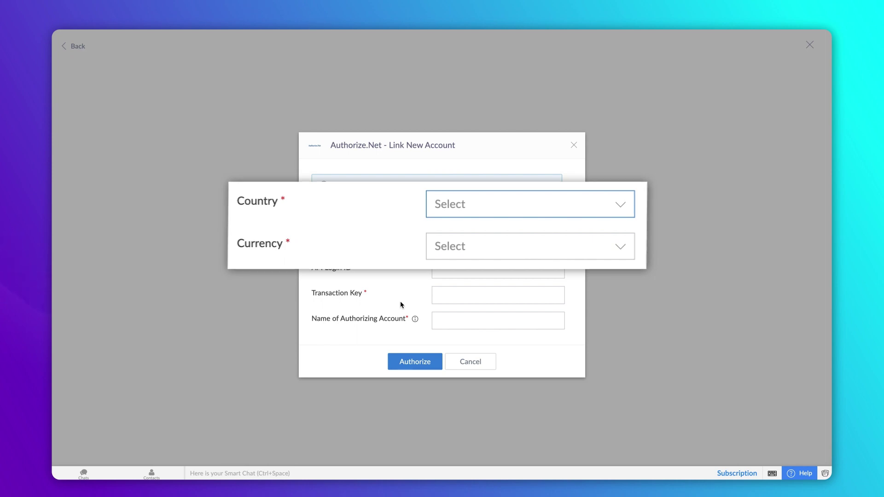
Step: Choose U.S.A as country and USD- US Dollar as currency in Link New Account
{"action": "left_click", "coordinate": [508, 215]}
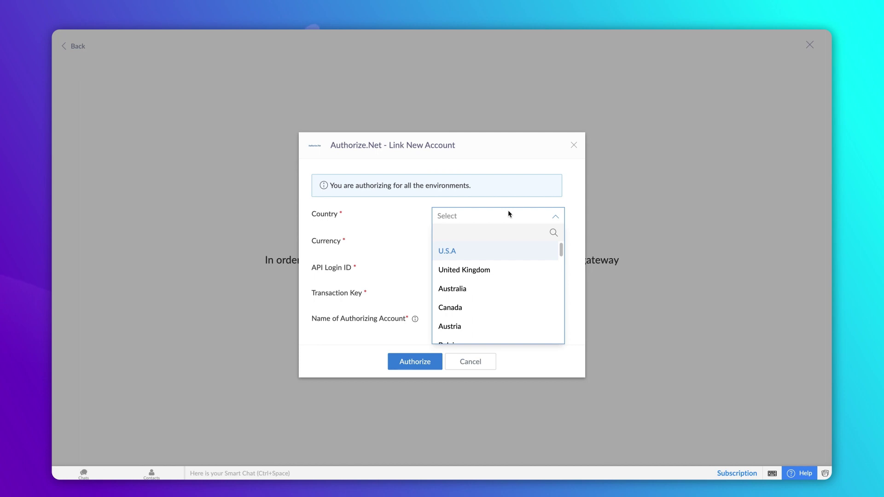
{"action": "left_click", "coordinate": [508, 214]}
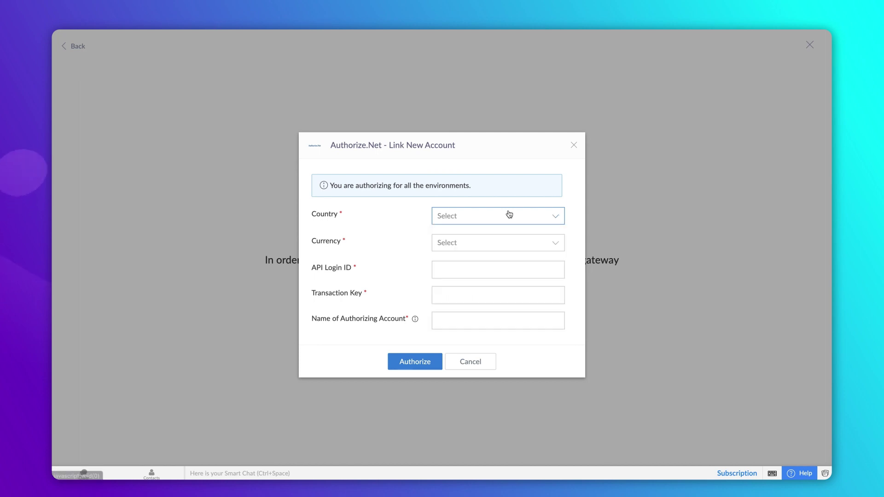
{"action": "left_click", "coordinate": [506, 243]}
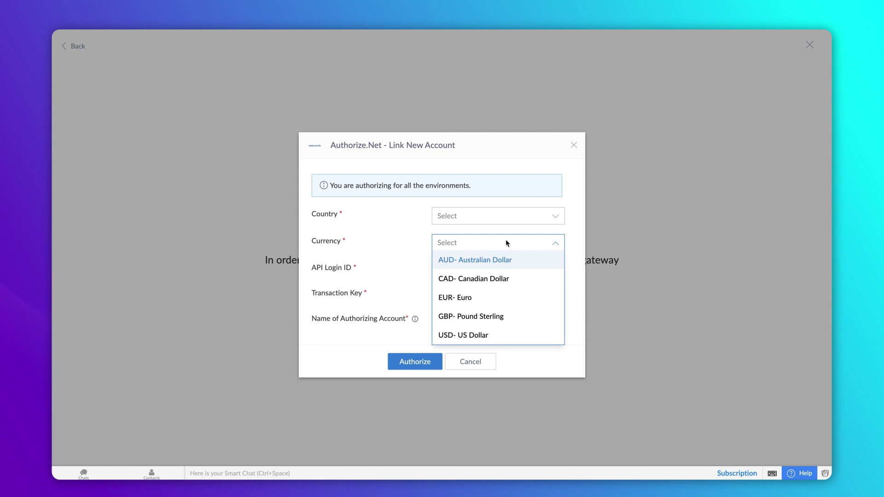
{"action": "left_click", "coordinate": [507, 242]}
{"action": "left_click", "coordinate": [503, 214]}
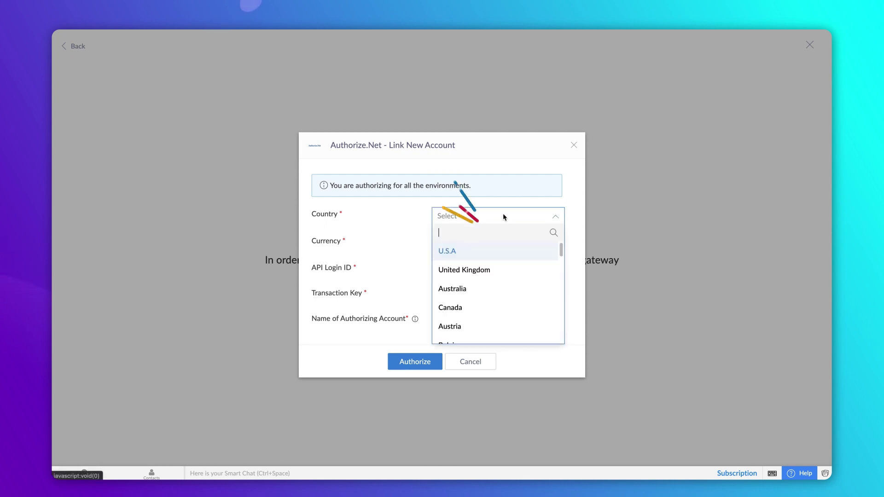
{"action": "left_click", "coordinate": [499, 256]}
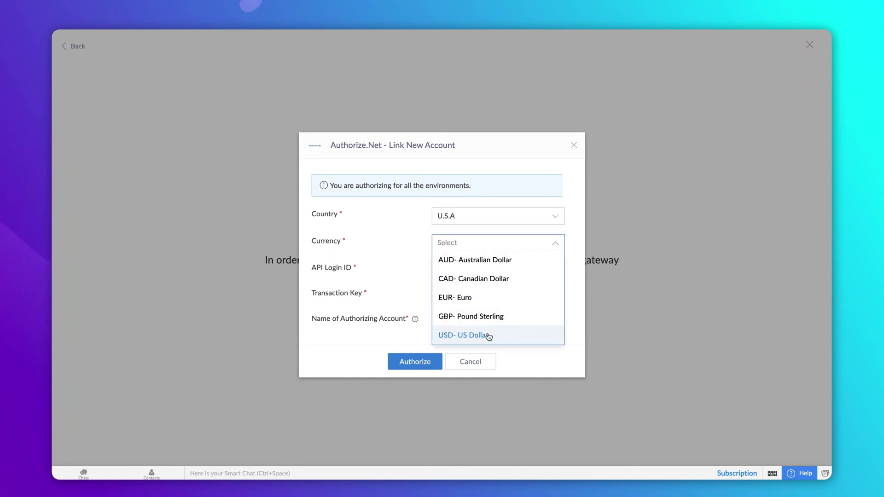
{"action": "left_click", "coordinate": [484, 335]}
{"action": "left_click", "coordinate": [493, 268]}
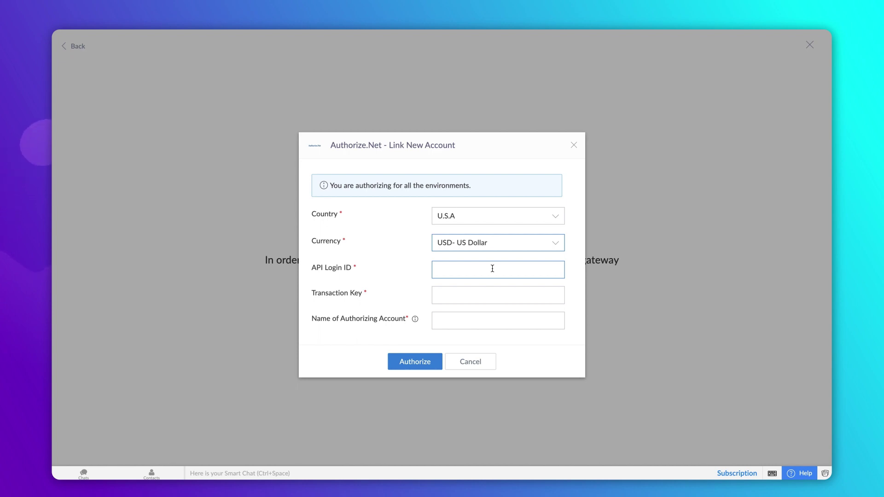
{"action": "left_click", "coordinate": [491, 269]}
Step: Log in to Authorize.Net and look up API Login ID and Transaction Key under API Credentials & Keys
{"action": "key", "text": "Tab"}
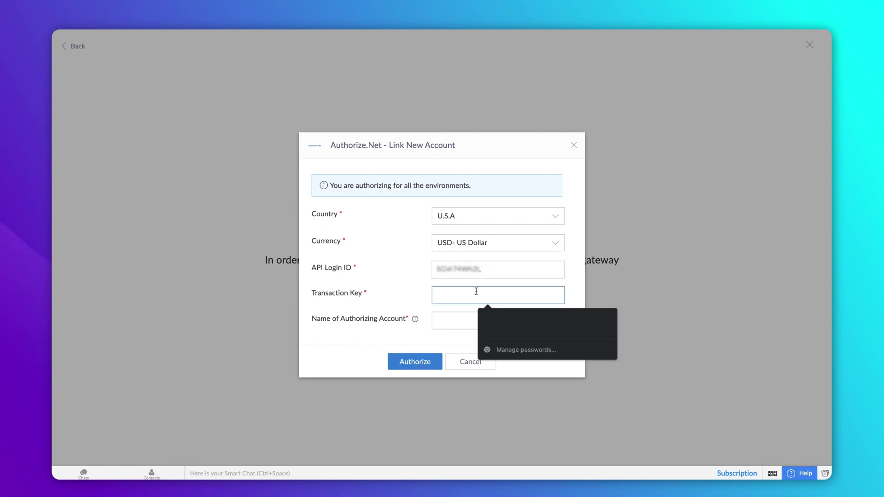
{"action": "type", "text": "abcdefghijkl"}
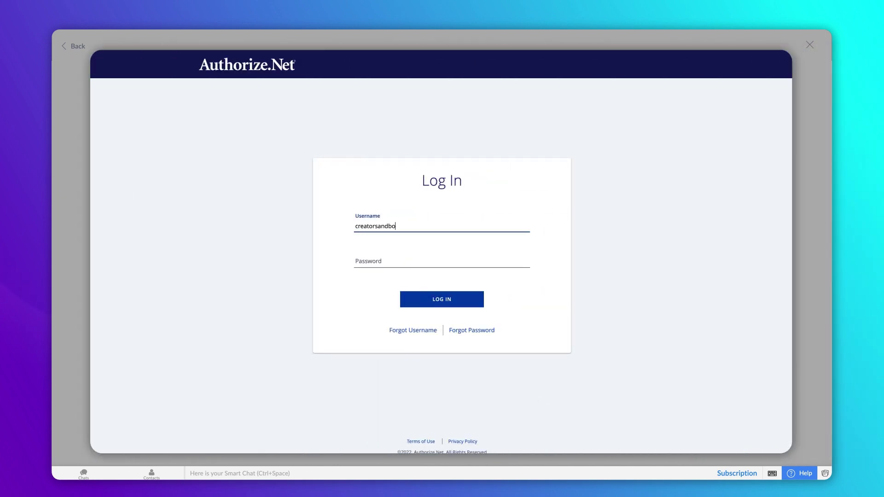
{"action": "type", "text": "x3"}
{"action": "key", "text": "Tab"}
{"action": "type", "text": "abc"}
{"action": "left_click", "coordinate": [442, 299]}
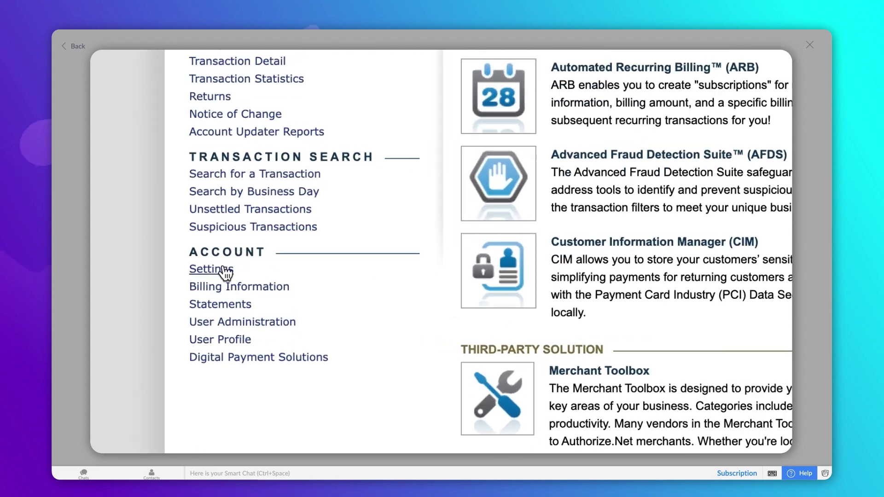
{"action": "left_click", "coordinate": [260, 318]}
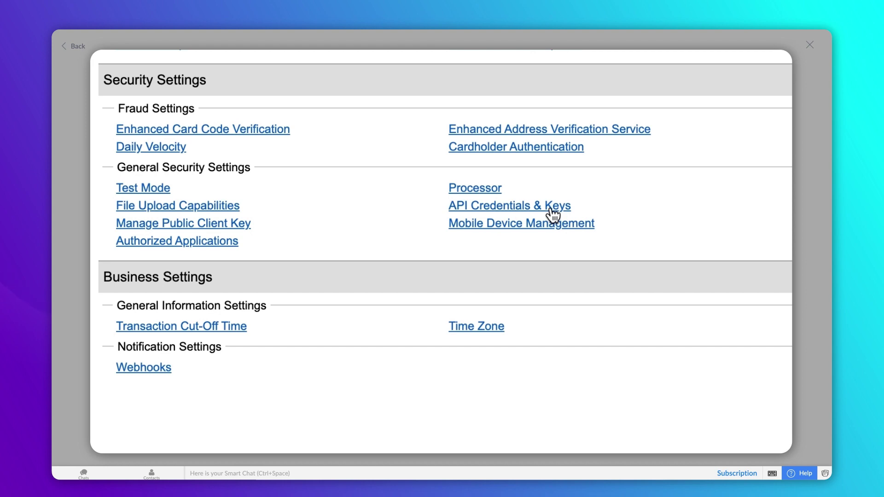
{"action": "left_click", "coordinate": [550, 208]}
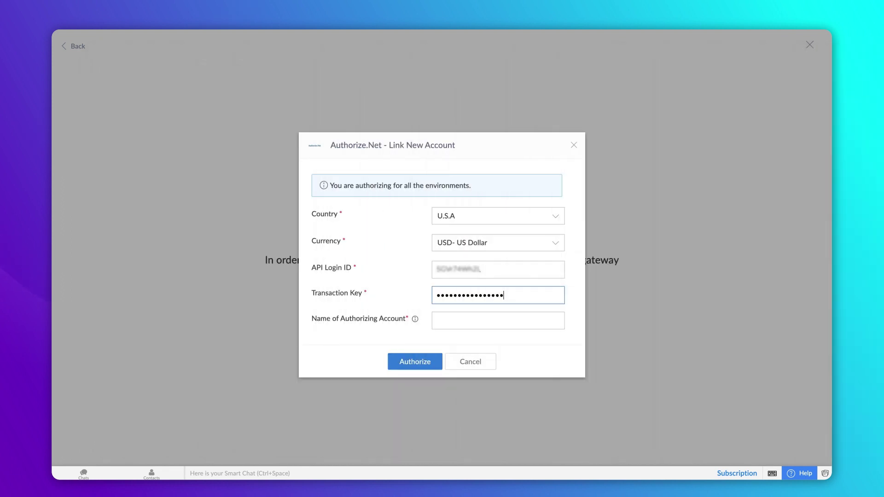
{"action": "left_click", "coordinate": [497, 320]}
{"action": "type", "text": "Zylke"}
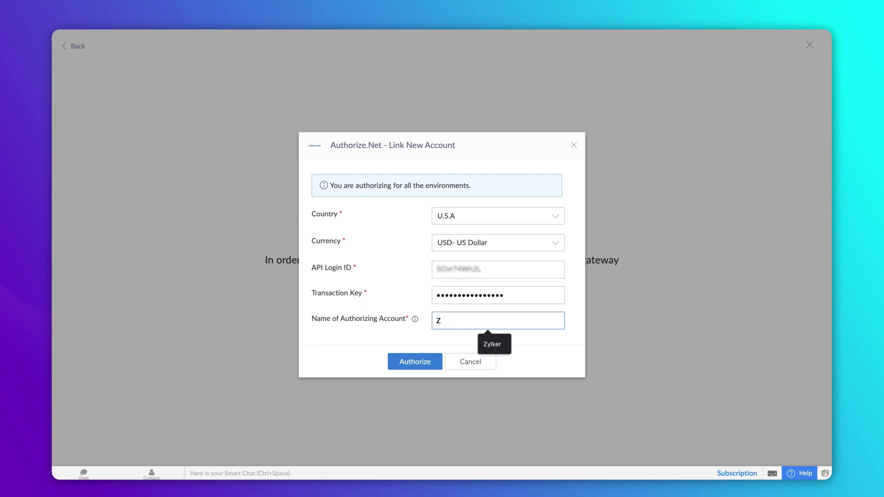
{"action": "type", "text": "r"}
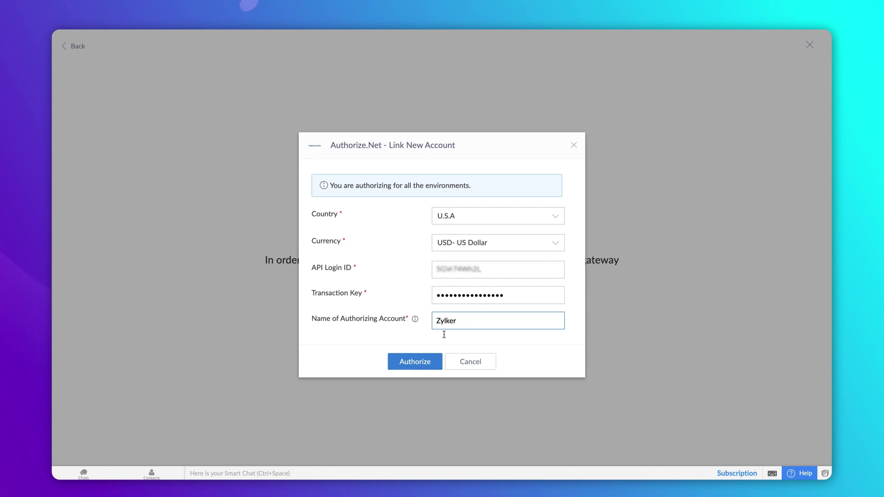
Step: Authorize the account link under the name Zylker
{"action": "left_click", "coordinate": [415, 361]}
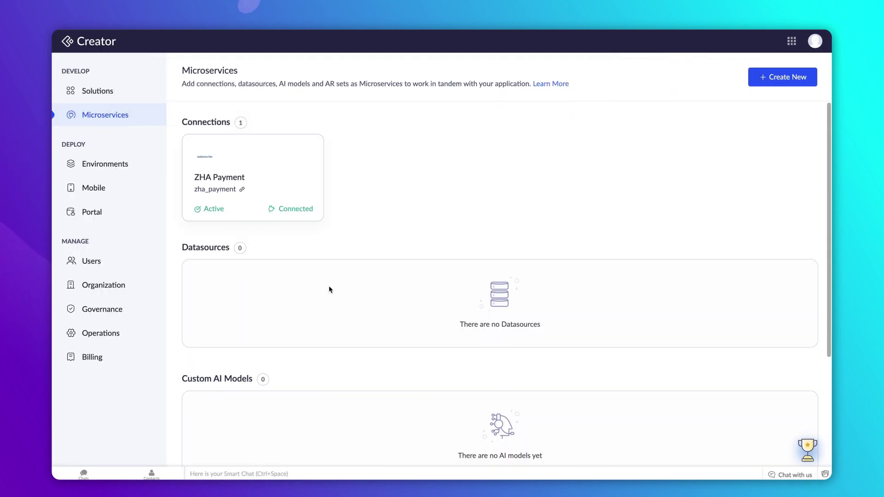
Step: View the ZHA Payment connection's details and go back to the workflow setup
{"action": "left_click", "coordinate": [235, 173]}
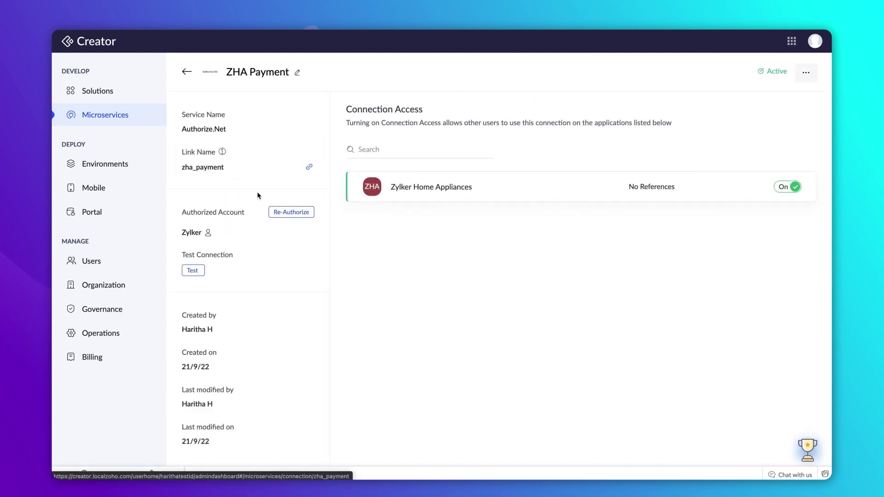
{"action": "left_click", "coordinate": [187, 71]}
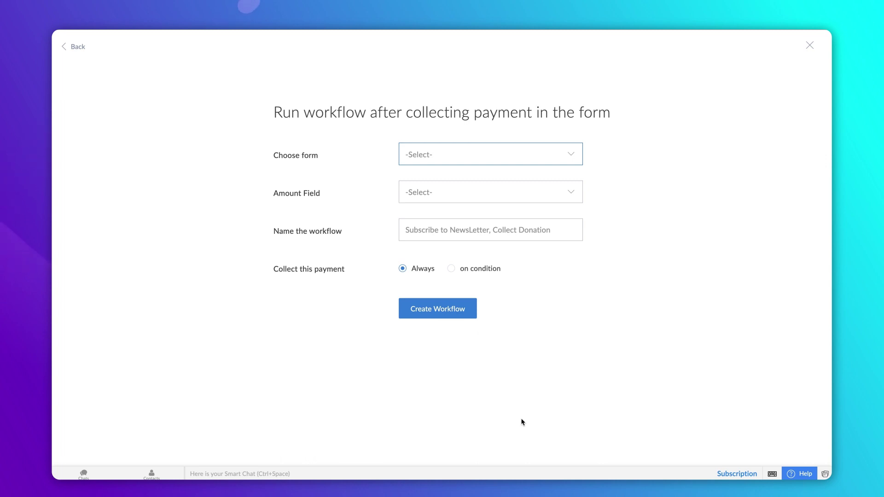
Step: Choose Order form, Grand Total amount, name it Online Transaction, collect on condition
{"action": "left_click", "coordinate": [521, 154]}
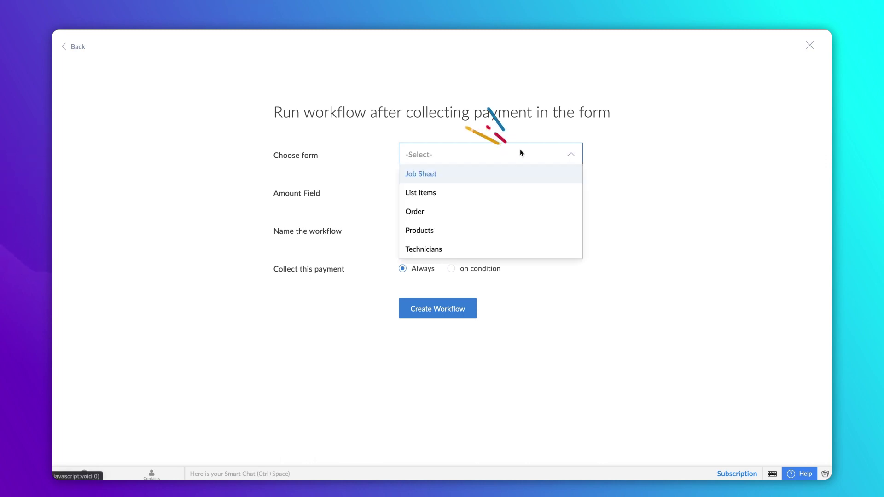
{"action": "left_click", "coordinate": [516, 207]}
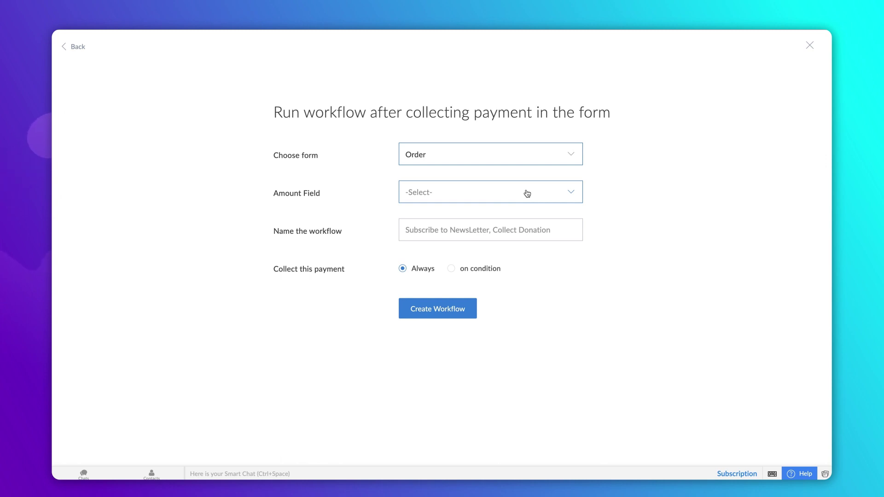
{"action": "left_click", "coordinate": [528, 194]}
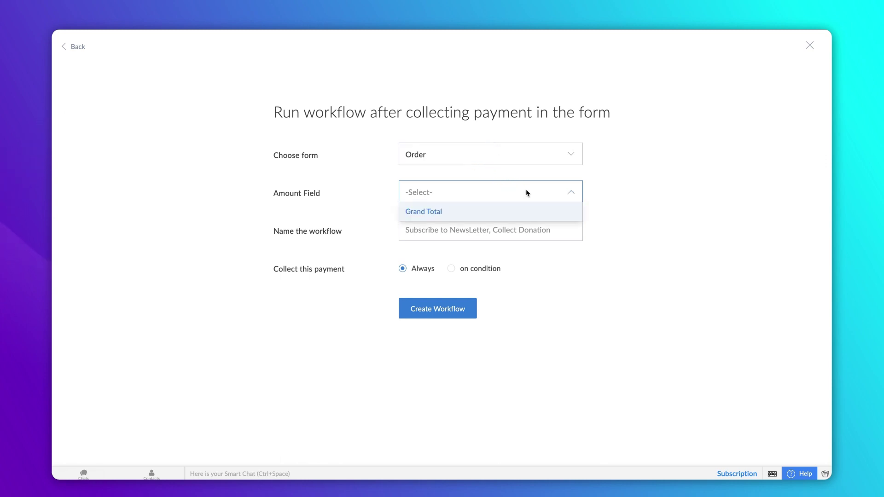
{"action": "left_click", "coordinate": [523, 212]}
{"action": "left_click", "coordinate": [514, 229]}
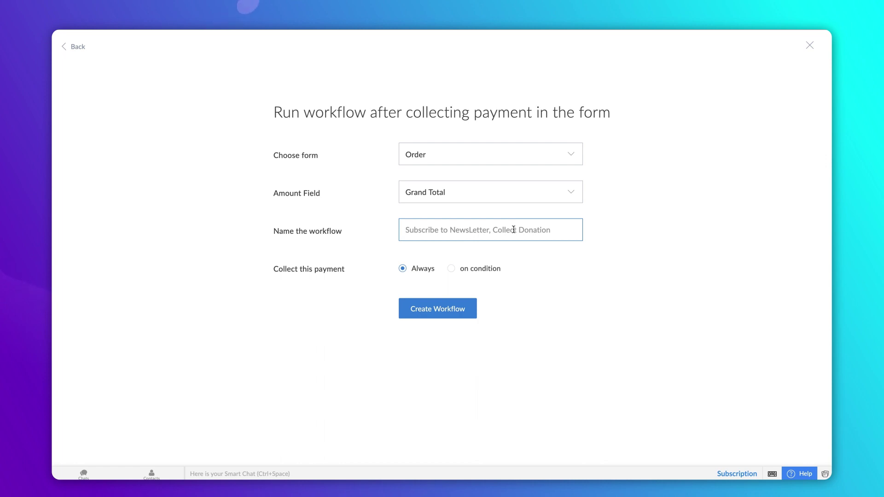
{"action": "type", "text": "O"}
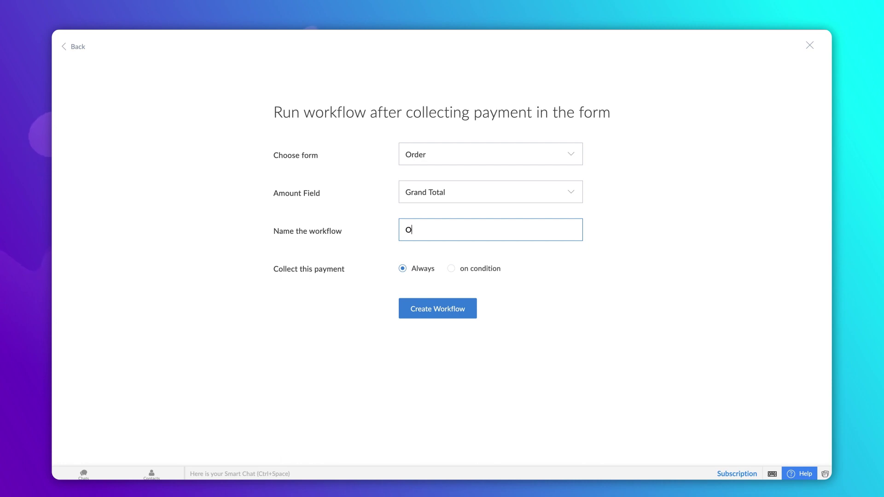
{"action": "type", "text": "nline Transaction"}
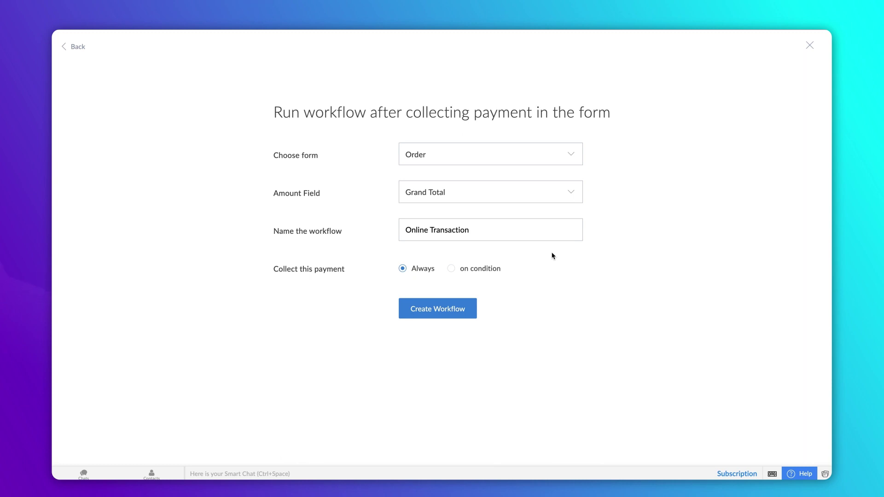
{"action": "left_click", "coordinate": [452, 268]}
Step: Set condition Mode of Payment equals Online Payment and create the workflow
{"action": "left_click", "coordinate": [293, 308]}
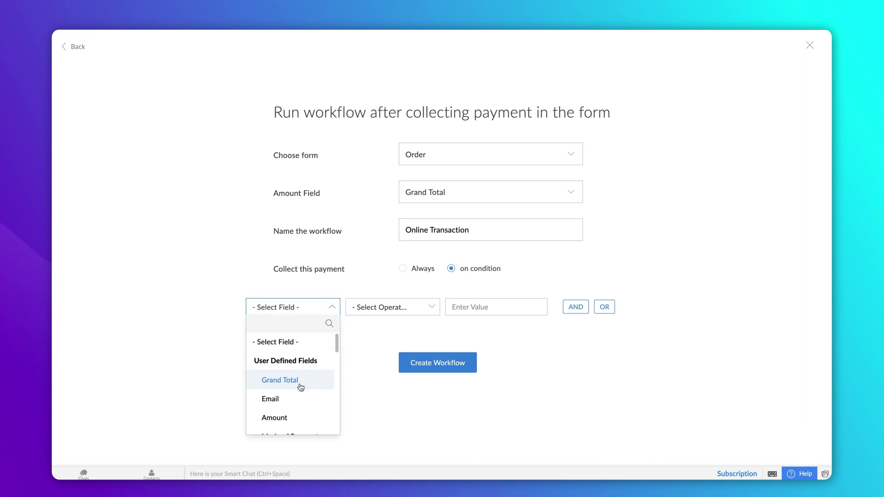
{"action": "scroll", "coordinate": [297, 380], "scroll_direction": "down", "scroll_amount": 2}
{"action": "left_click", "coordinate": [290, 402]}
{"action": "left_click", "coordinate": [392, 307]}
{"action": "left_click", "coordinate": [363, 360]}
{"action": "left_click", "coordinate": [491, 307]}
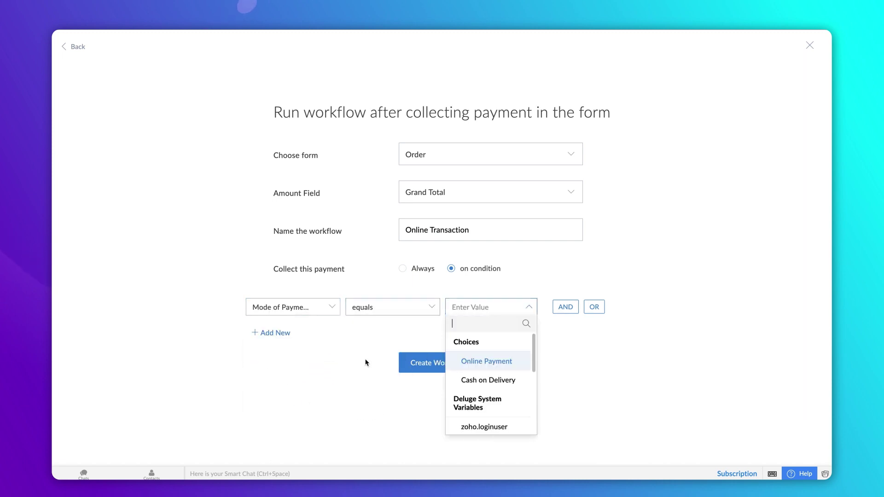
{"action": "left_click", "coordinate": [477, 362]}
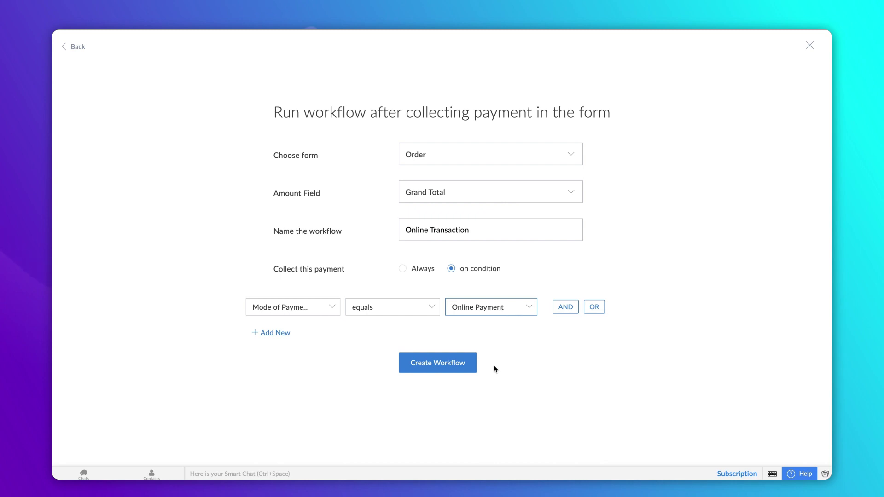
{"action": "left_click", "coordinate": [566, 306]}
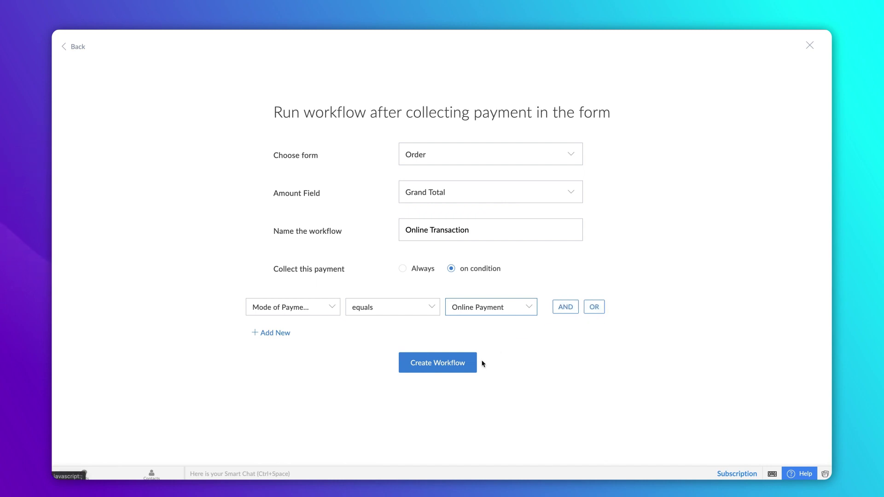
{"action": "left_click", "coordinate": [438, 363]}
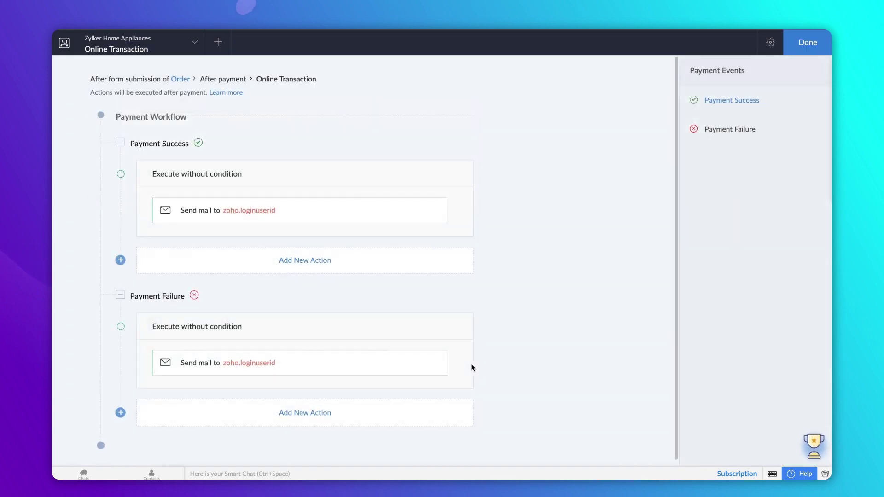
{"action": "mouse_move", "coordinate": [300, 210]}
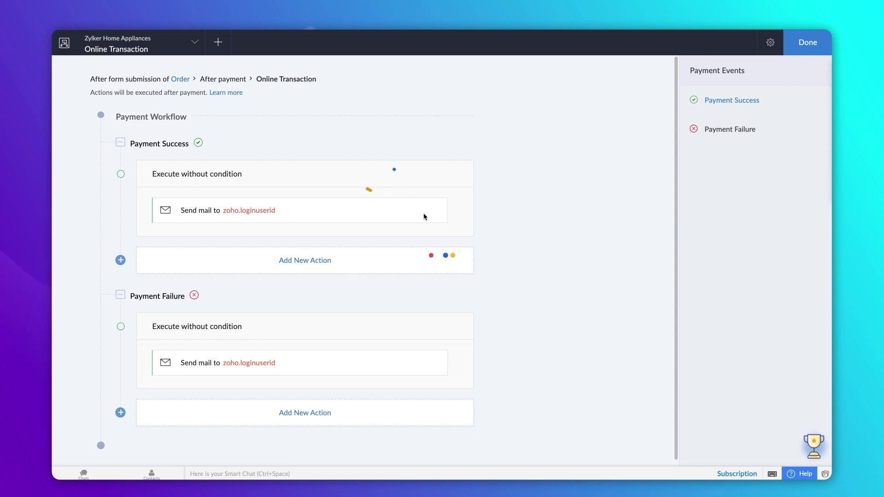
Step: Send the success mail to the Email field and greet the customer by the Name field
{"action": "left_click", "coordinate": [542, 201]}
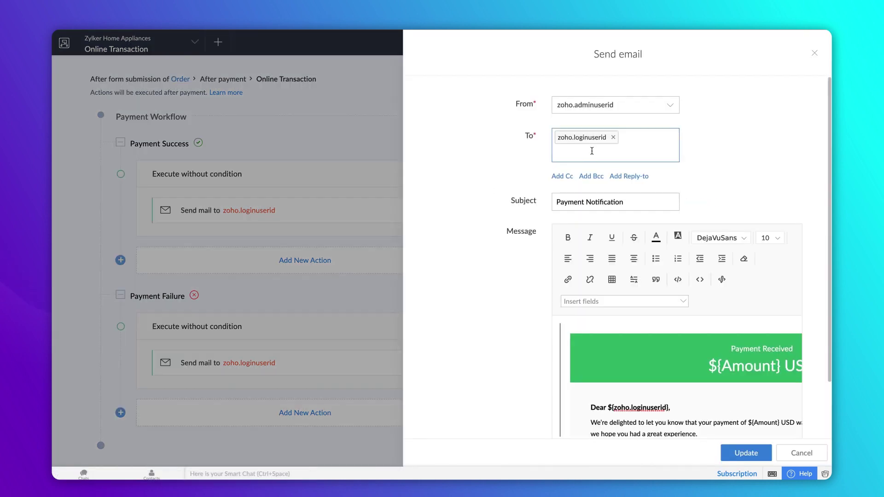
{"action": "left_click", "coordinate": [613, 137]}
{"action": "left_click", "coordinate": [568, 230]}
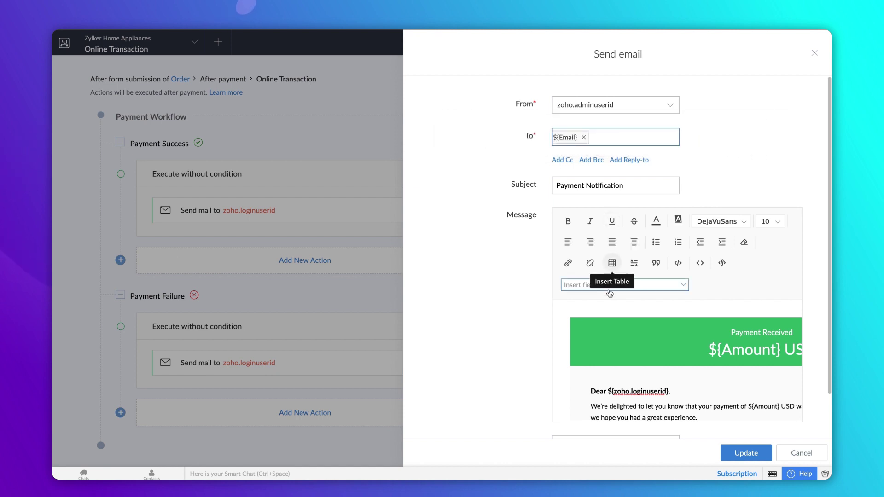
{"action": "scroll", "coordinate": [609, 293], "scroll_direction": "down", "scroll_amount": 2}
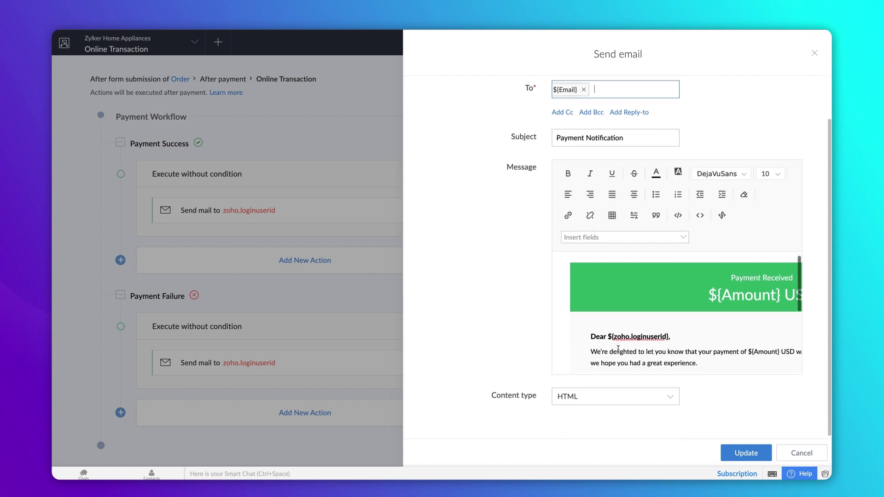
{"action": "scroll", "coordinate": [619, 346], "scroll_direction": "down", "scroll_amount": 2}
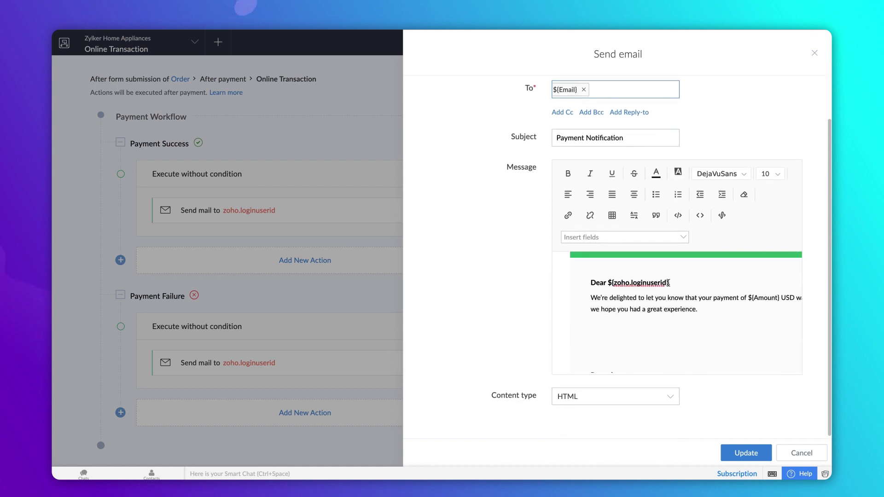
{"action": "double_click", "coordinate": [650, 283]}
{"action": "key", "text": "BackSpace"}
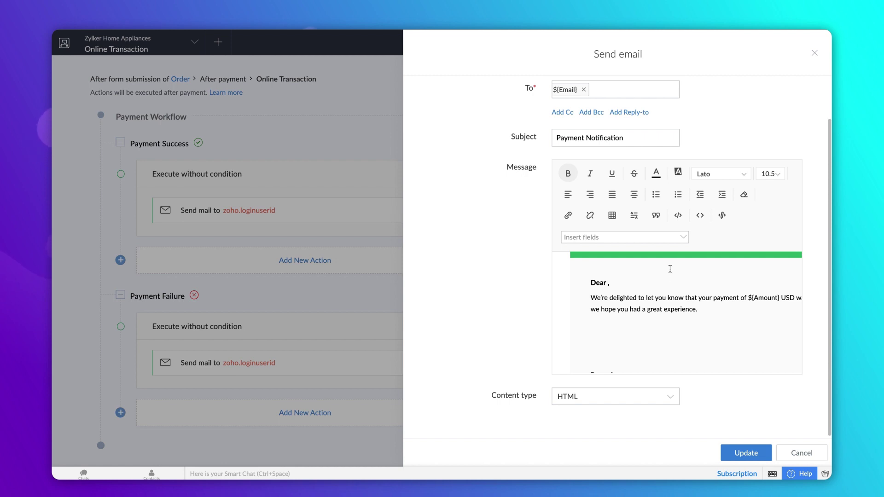
{"action": "left_click", "coordinate": [663, 237]}
{"action": "scroll", "coordinate": [663, 318], "scroll_direction": "down", "scroll_amount": 4}
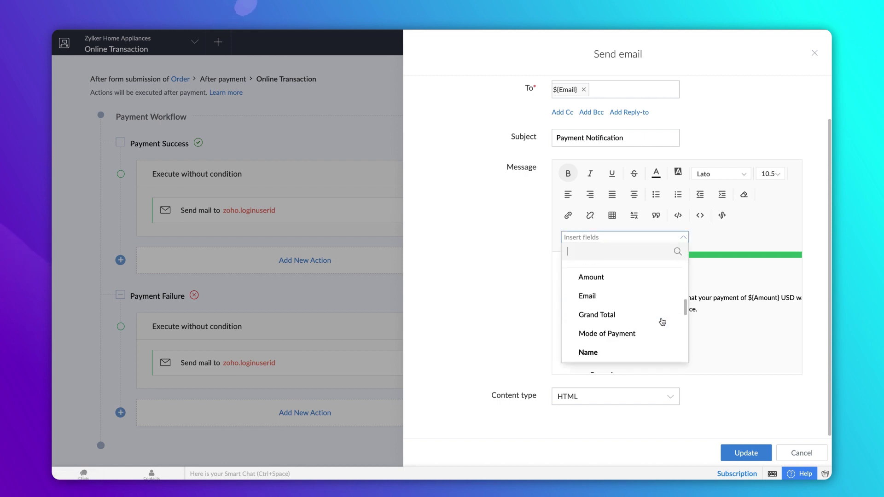
{"action": "scroll", "coordinate": [663, 322], "scroll_direction": "down", "scroll_amount": 3}
{"action": "scroll", "coordinate": [662, 323], "scroll_direction": "down", "scroll_amount": 3}
{"action": "scroll", "coordinate": [662, 322], "scroll_direction": "down", "scroll_amount": 3}
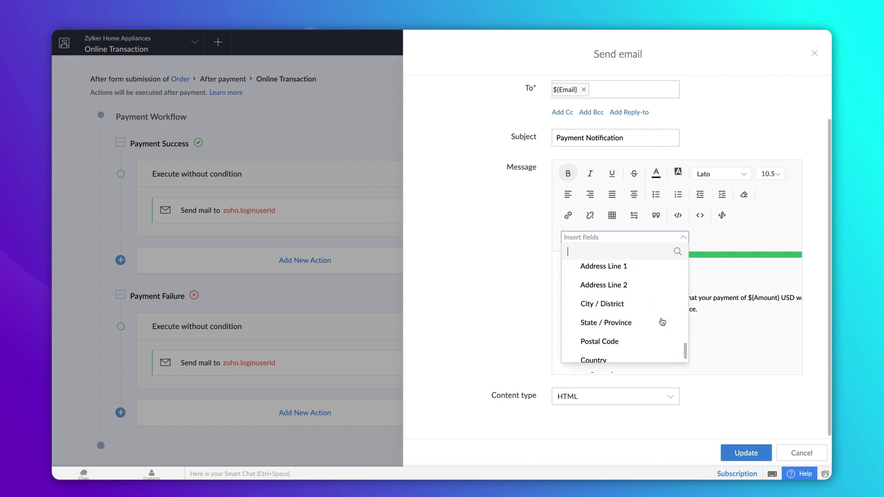
{"action": "scroll", "coordinate": [663, 322], "scroll_direction": "up", "scroll_amount": 3}
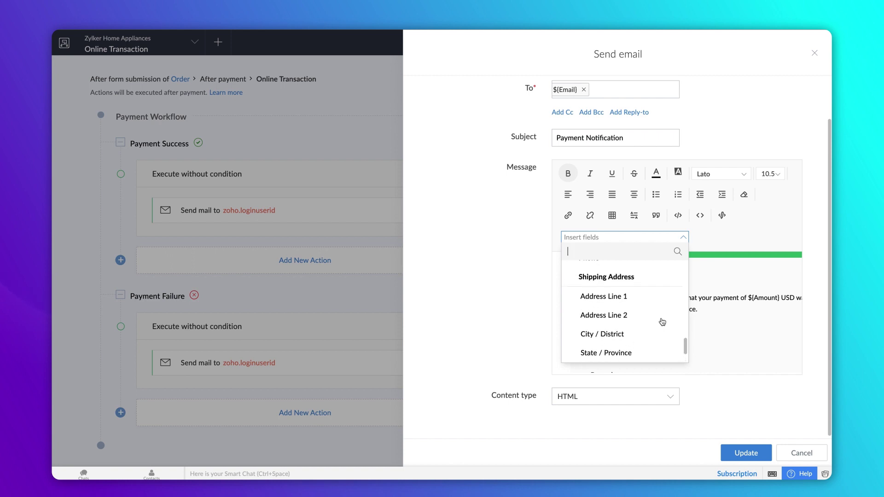
{"action": "scroll", "coordinate": [663, 322], "scroll_direction": "up", "scroll_amount": 3}
{"action": "scroll", "coordinate": [662, 323], "scroll_direction": "up", "scroll_amount": 2}
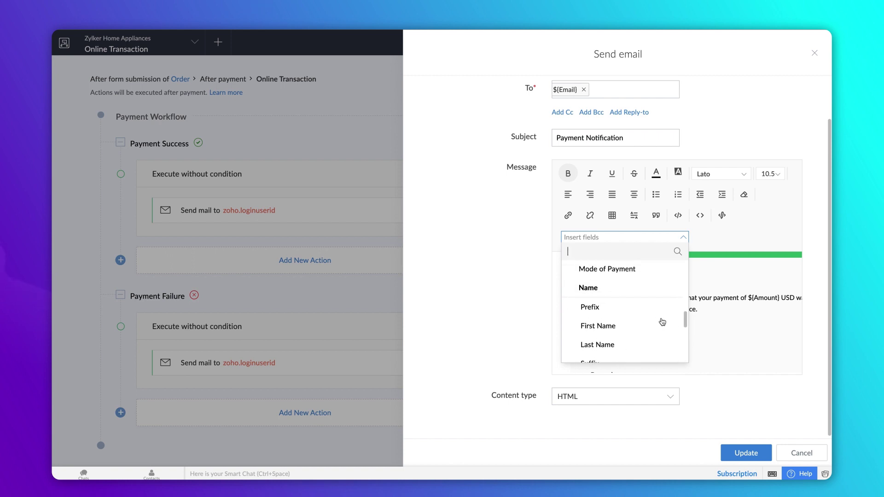
{"action": "left_click", "coordinate": [657, 293]}
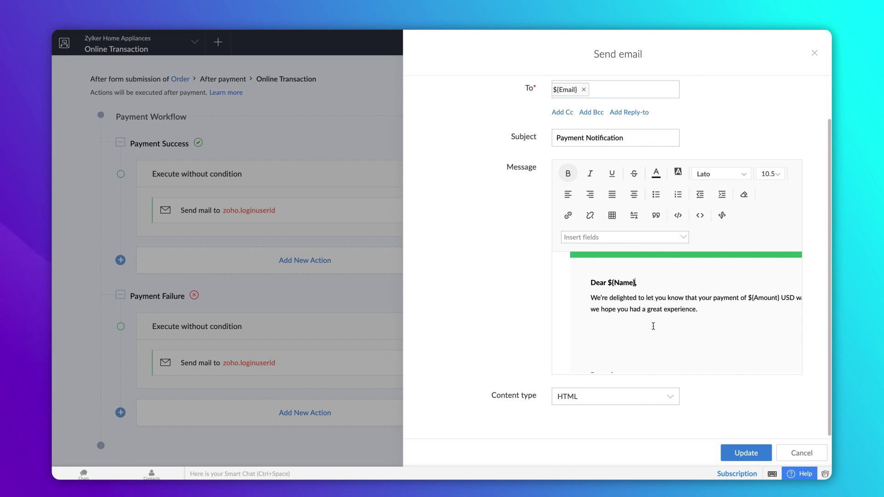
{"action": "scroll", "coordinate": [653, 326], "scroll_direction": "down", "scroll_amount": 3}
Step: Replace the signature variable with Zylker Home Appliances and update the mail action
{"action": "double_click", "coordinate": [622, 324]}
{"action": "key", "text": "BackSpace"}
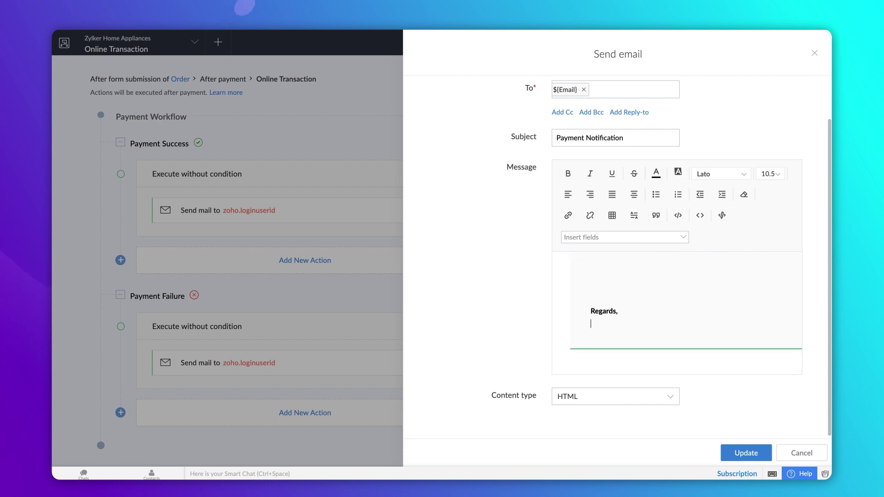
{"action": "type", "text": "Zylker Home Appliances"}
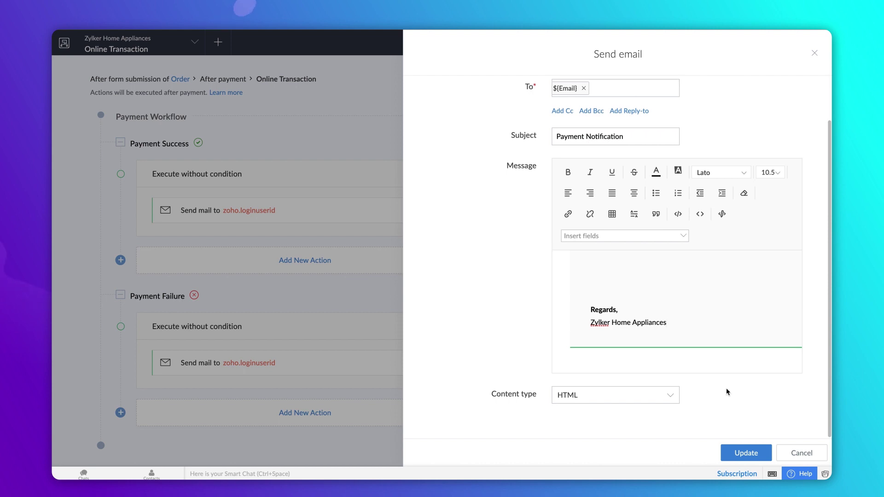
{"action": "left_click", "coordinate": [746, 453]}
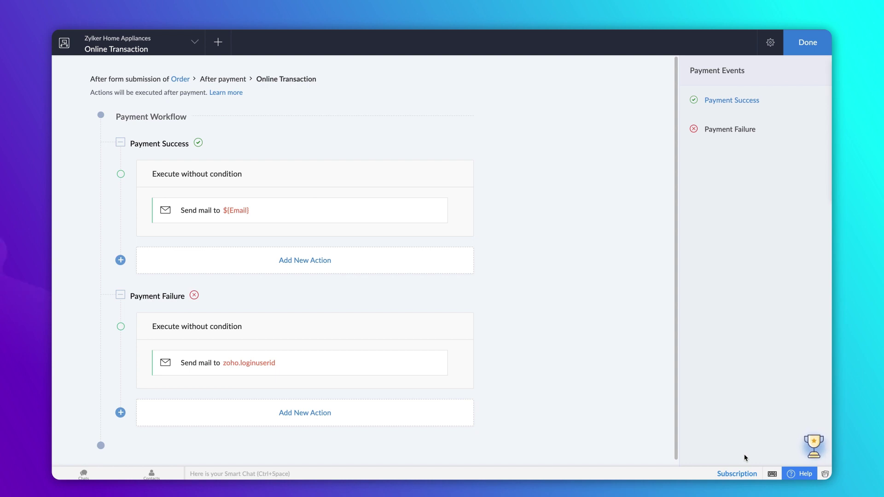
Step: Browse Notification, Data access, Integrations and Deluge Script action types, then cancel without adding
{"action": "left_click", "coordinate": [445, 266]}
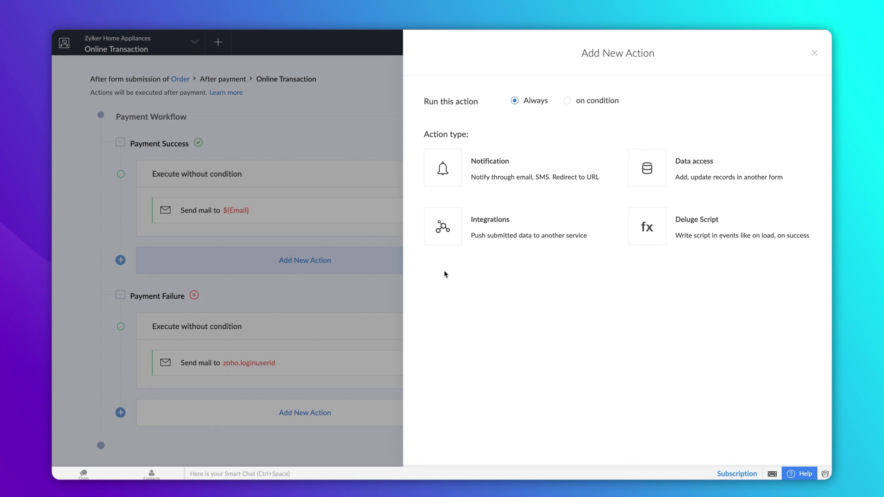
{"action": "left_click", "coordinate": [498, 169]}
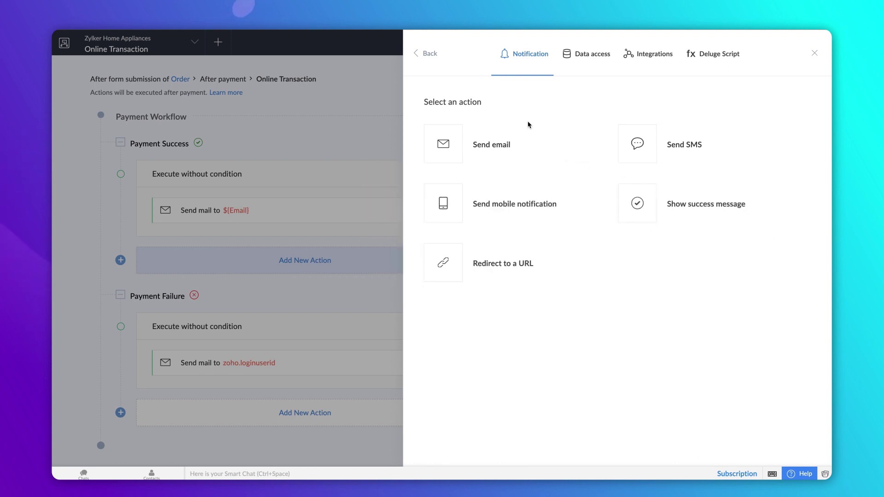
{"action": "left_click", "coordinate": [586, 54]}
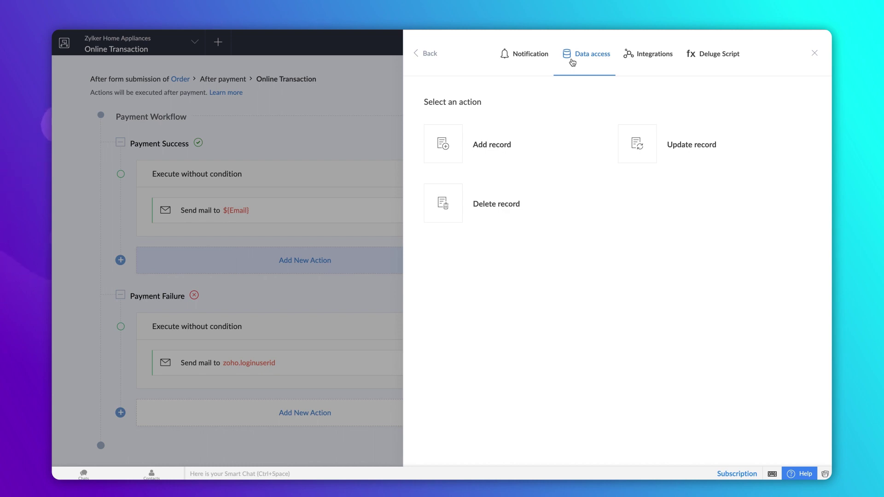
{"action": "left_click", "coordinate": [649, 54]}
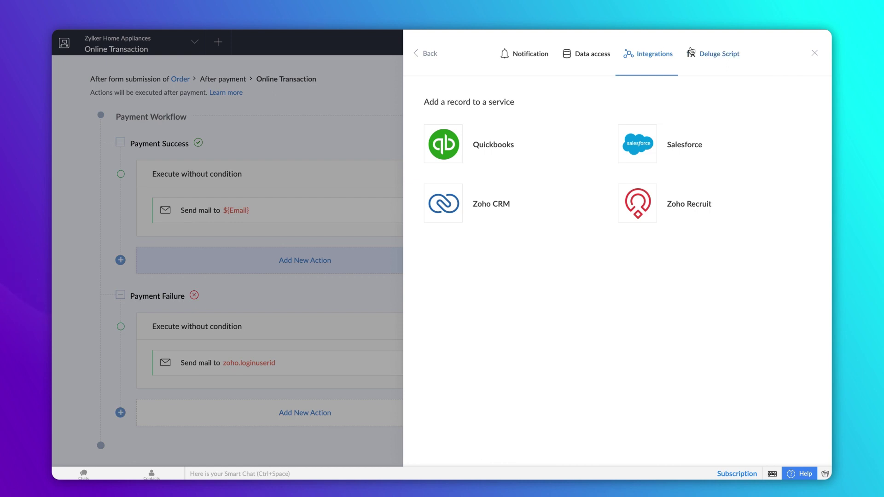
{"action": "left_click", "coordinate": [704, 55]}
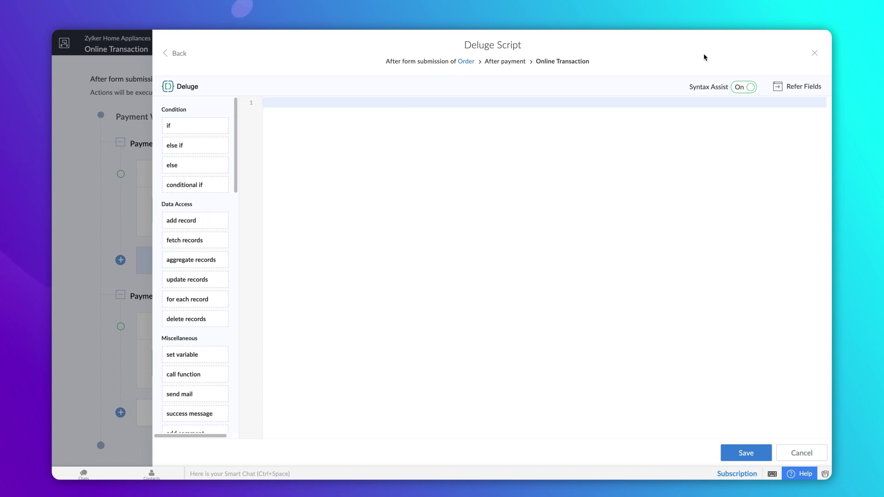
{"action": "left_click", "coordinate": [802, 453]}
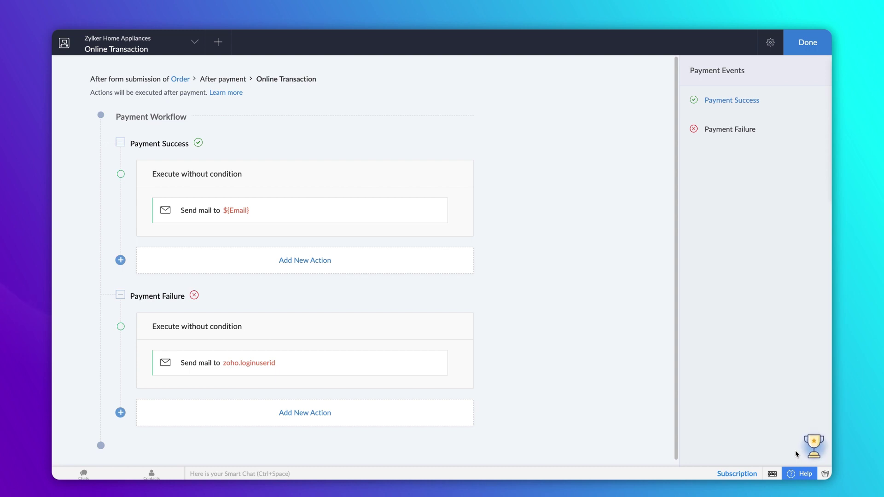
Step: Leave the workflow editor and fill the live Order form's customer name, email and phone
{"action": "left_click", "coordinate": [807, 43]}
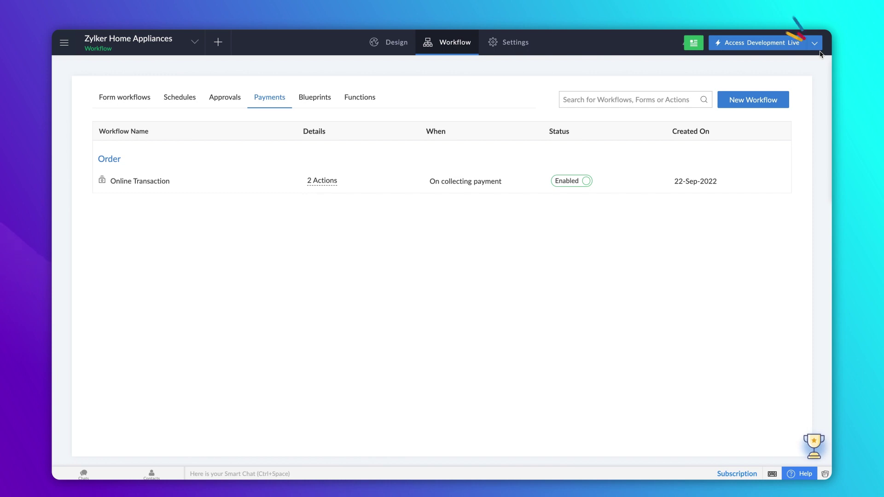
{"action": "left_click", "coordinate": [761, 43]}
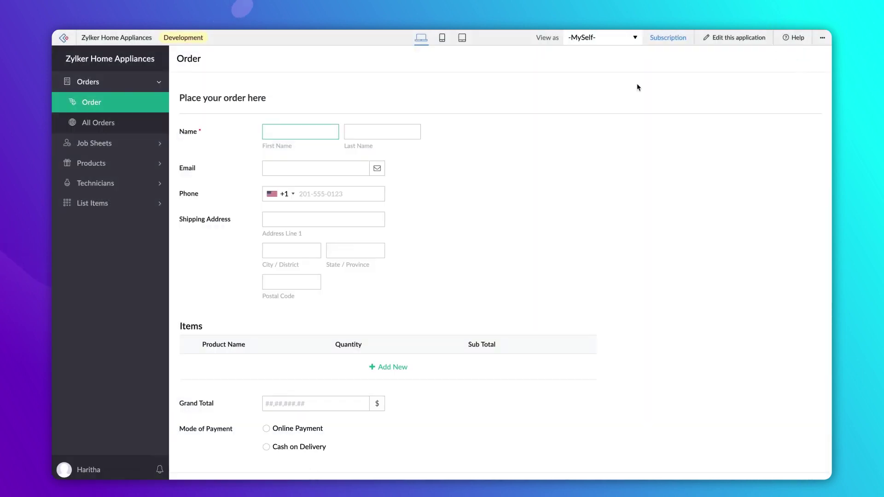
{"action": "left_click", "coordinate": [300, 131]}
{"action": "left_click", "coordinate": [379, 132]}
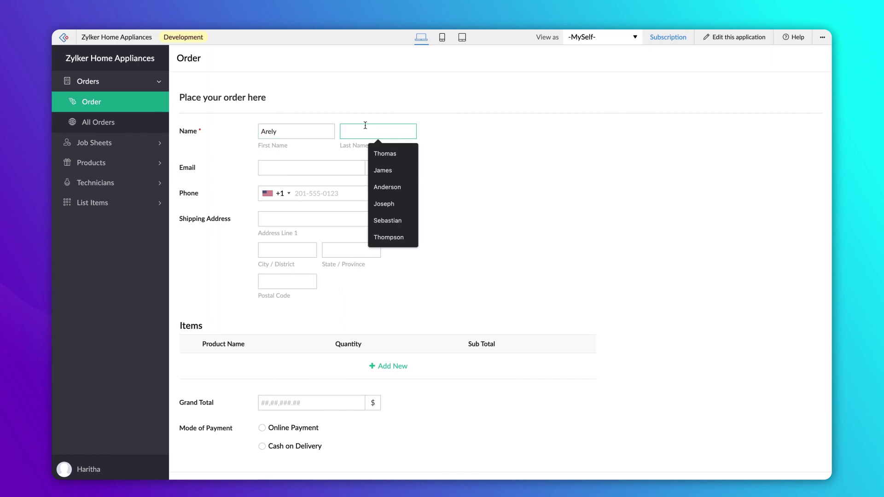
{"action": "left_click", "coordinate": [311, 169]}
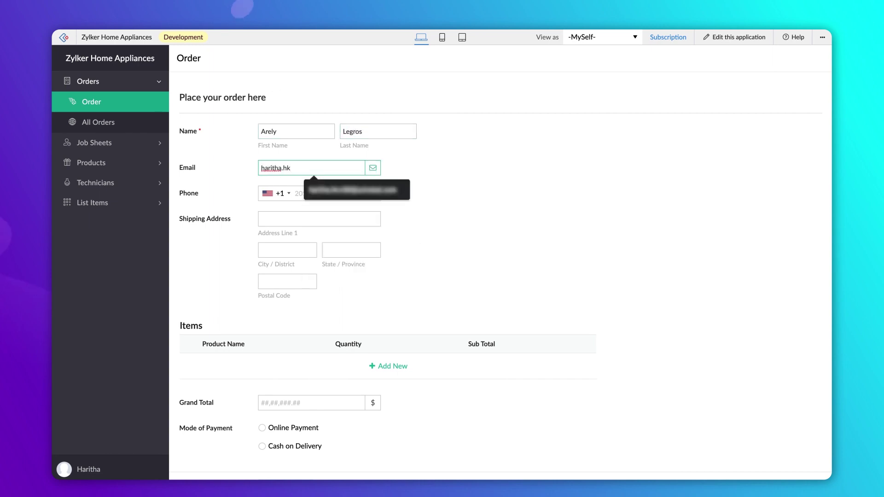
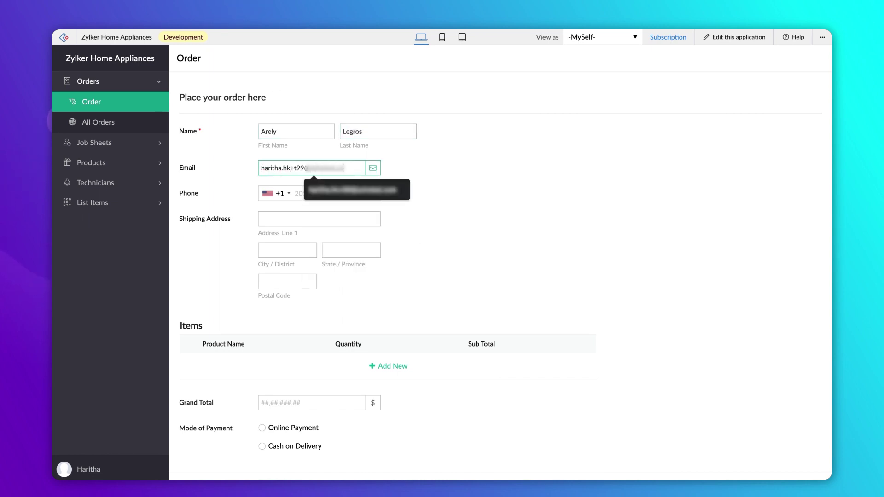
{"action": "left_click", "coordinate": [303, 195]}
{"action": "type", "text": "55-1234"}
Step: Enter the shipping address with street, city, state Maine and postal code
{"action": "left_click", "coordinate": [320, 219]}
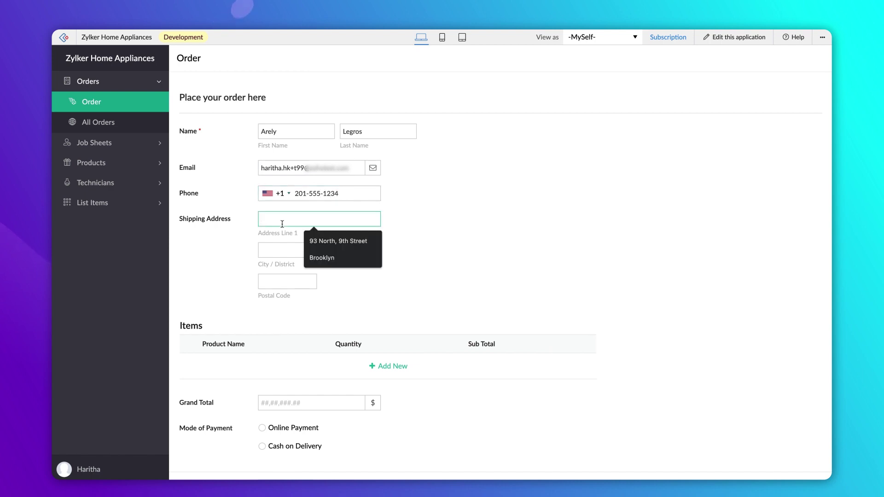
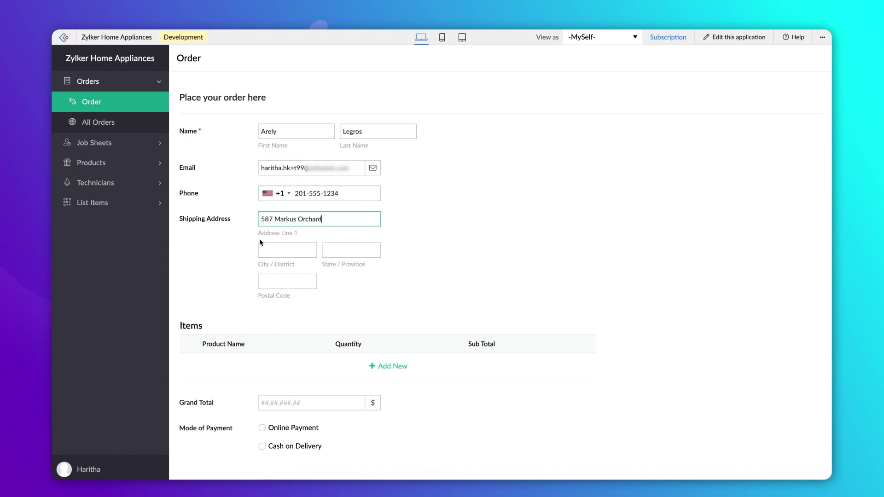
{"action": "left_click", "coordinate": [286, 249]}
{"action": "type", "text": "East Martytown"}
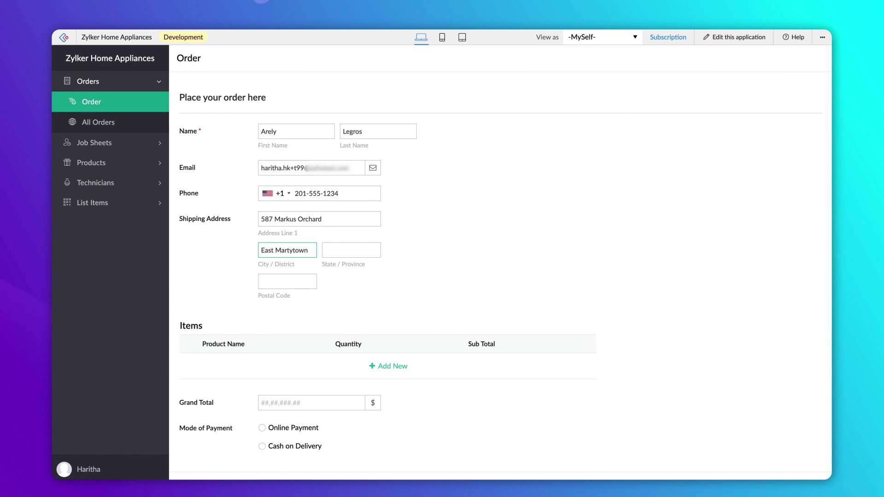
{"action": "left_click", "coordinate": [351, 250]}
{"action": "left_click", "coordinate": [353, 304]}
{"action": "left_click", "coordinate": [287, 281]}
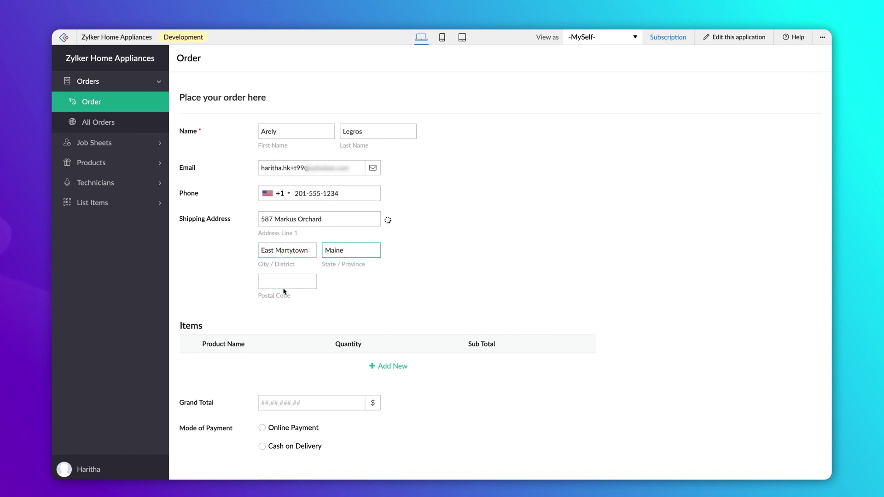
{"action": "type", "text": "54595-9060"}
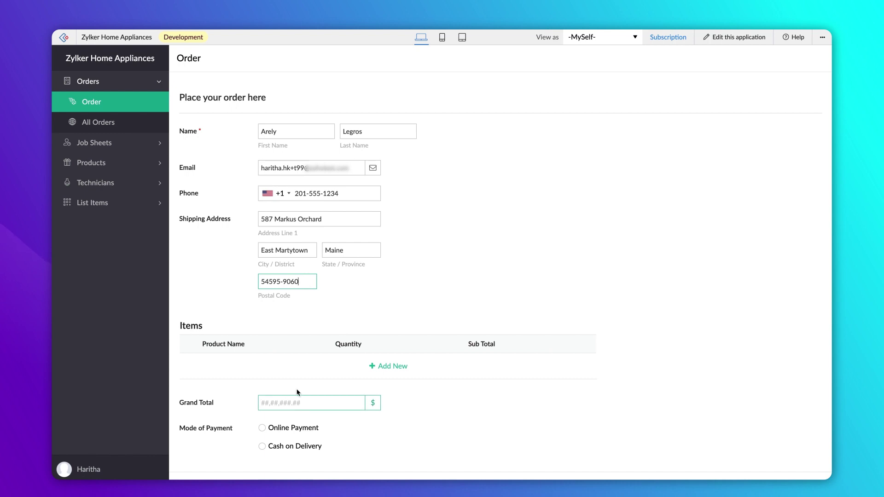
Step: Add one Induction item at quantity 1 and choose Online Payment as the payment mode
{"action": "left_click", "coordinate": [382, 369]}
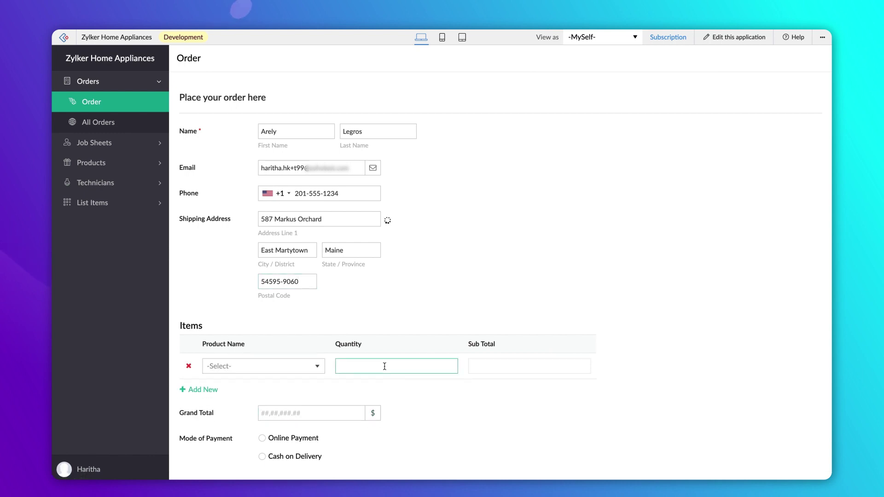
{"action": "left_click", "coordinate": [310, 366]}
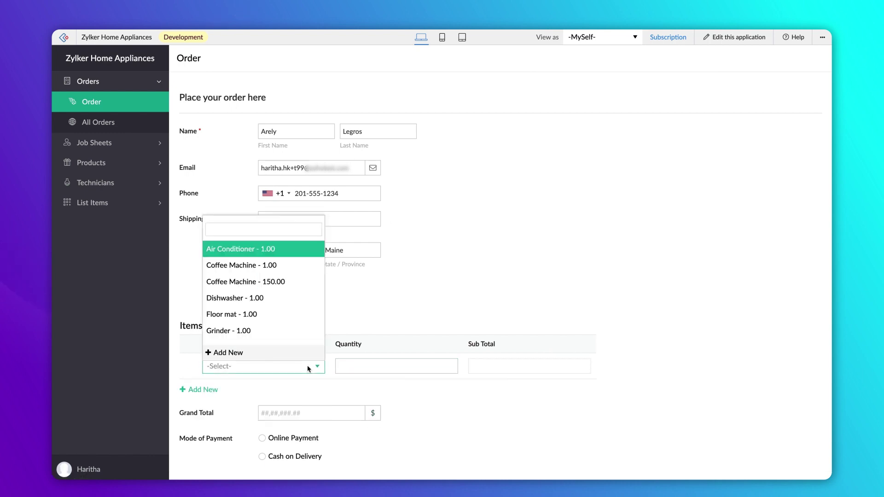
{"action": "scroll", "coordinate": [304, 346], "scroll_direction": "down", "scroll_amount": 1}
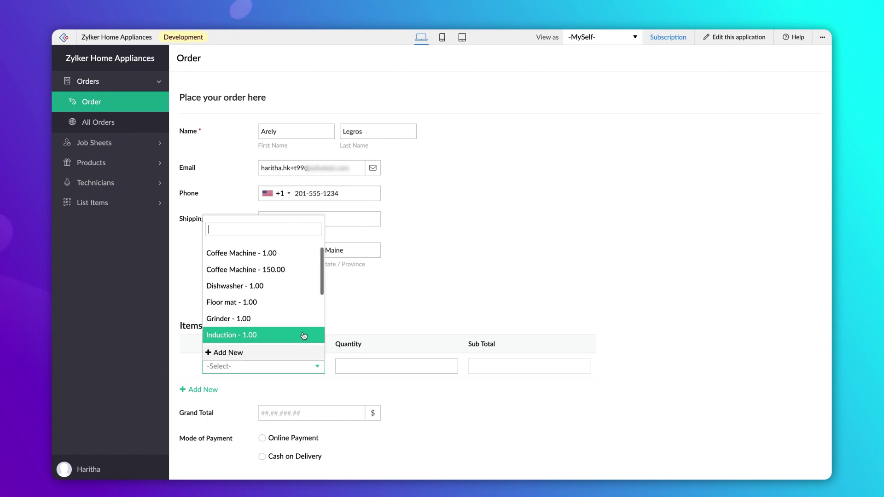
{"action": "left_click", "coordinate": [302, 336]}
{"action": "left_click", "coordinate": [353, 366]}
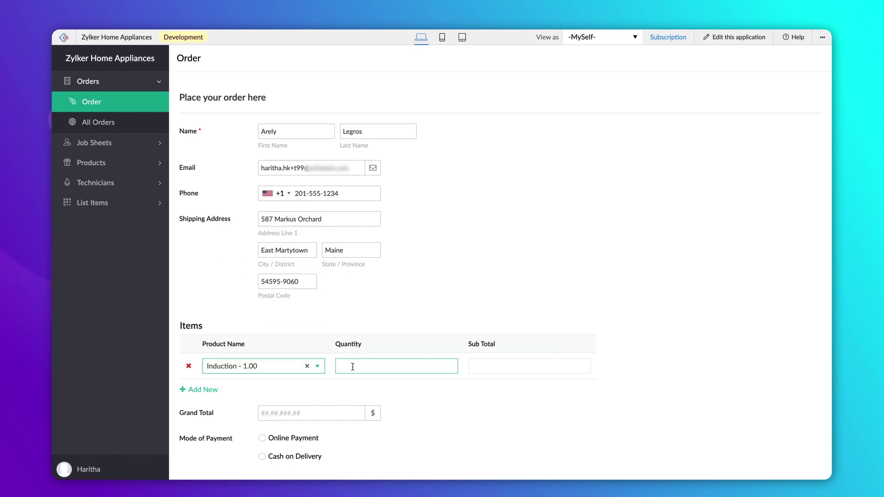
{"action": "type", "text": "1"}
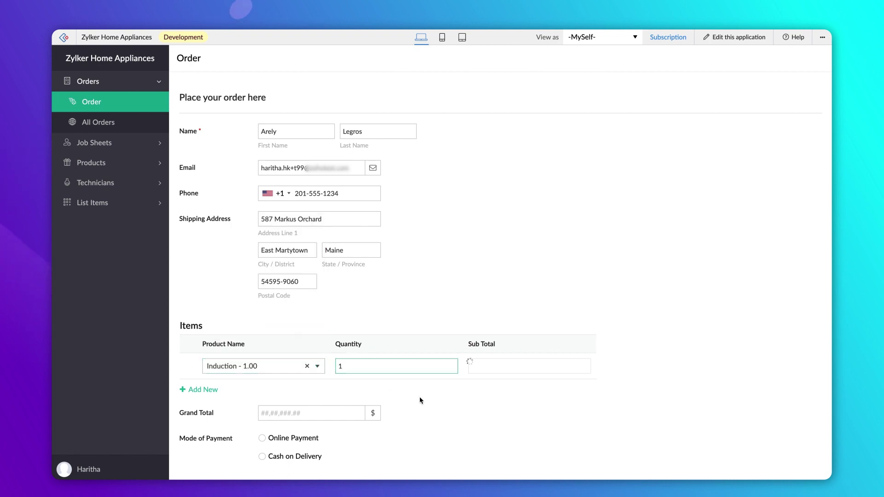
{"action": "left_click", "coordinate": [420, 397]}
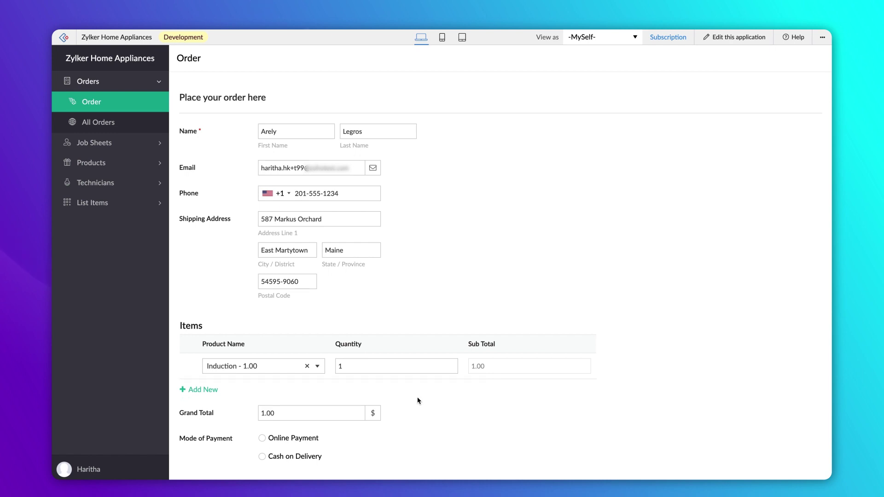
{"action": "left_click", "coordinate": [261, 438]}
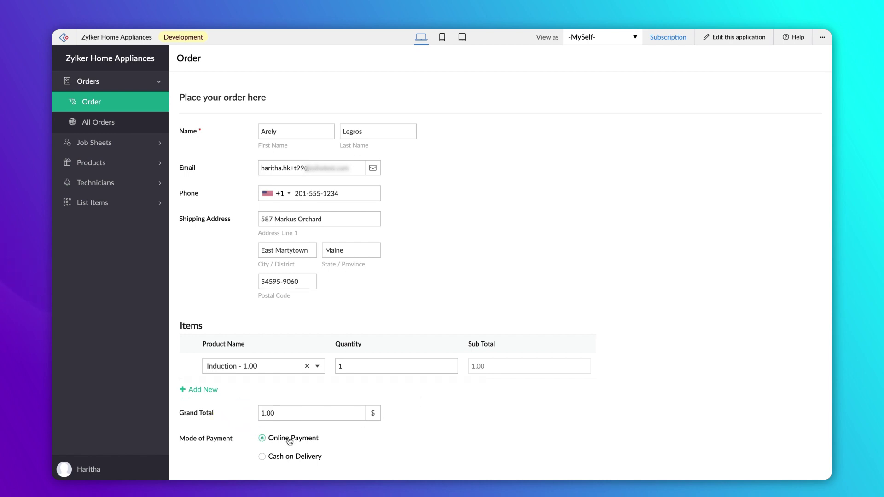
{"action": "scroll", "coordinate": [368, 459], "scroll_direction": "down", "scroll_amount": 1}
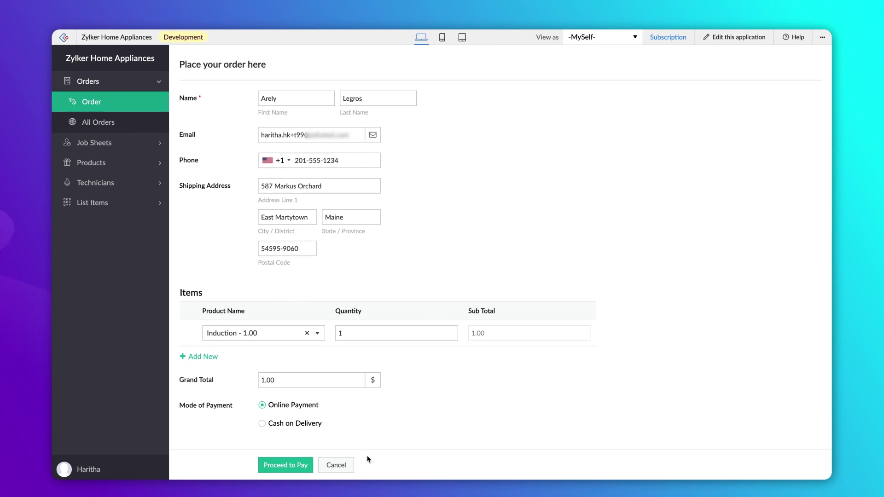
Step: Proceed to pay and enter the cardholder's name, email and test card number
{"action": "left_click", "coordinate": [302, 465]}
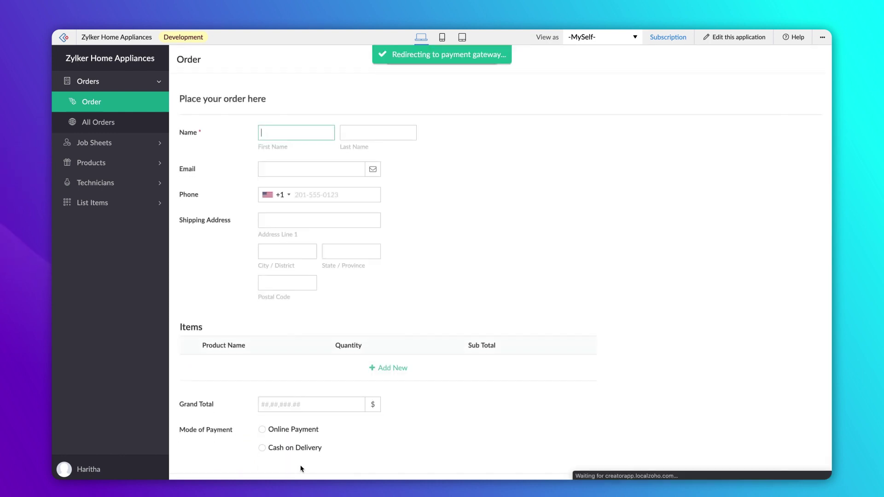
{"action": "key", "text": "Tab"}
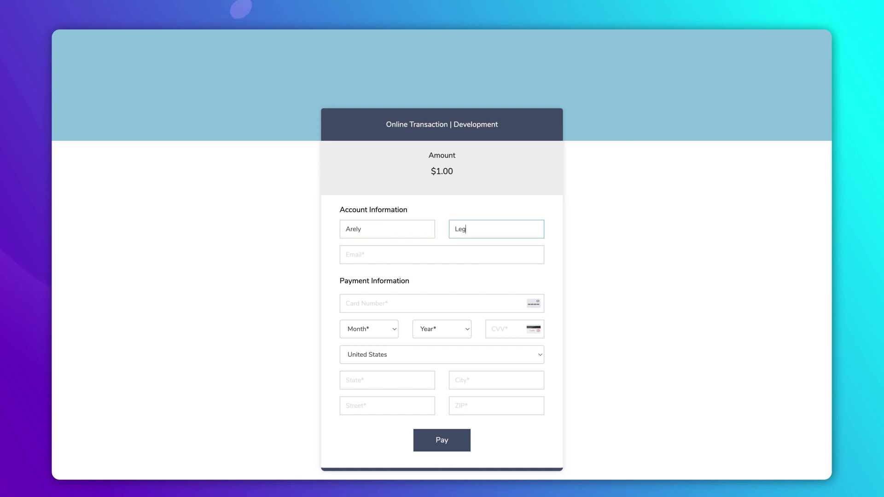
{"action": "key", "text": "Tab"}
{"action": "type", "text": "har"}
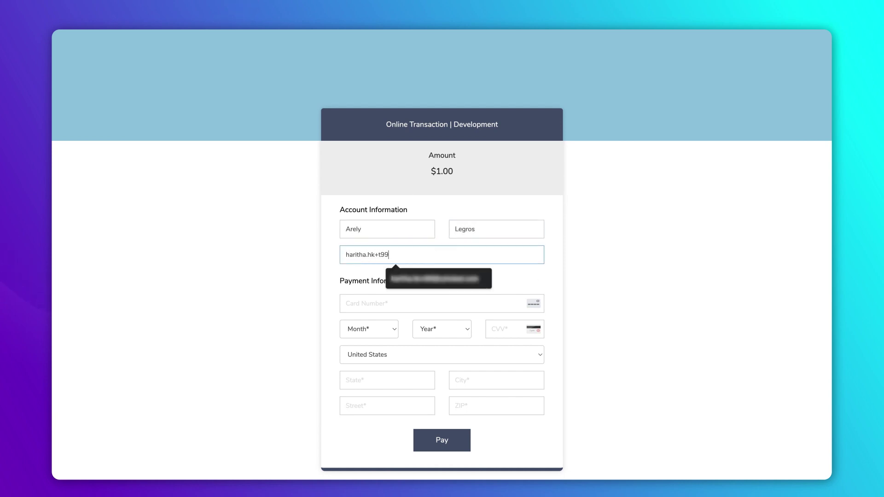
{"action": "key", "text": "Tab"}
{"action": "type", "text": "4111111111111111"}
Step: Set expiry with year 2024, CVV and billing state, street and ZIP, then pay the $1.00
{"action": "left_click", "coordinate": [369, 329]}
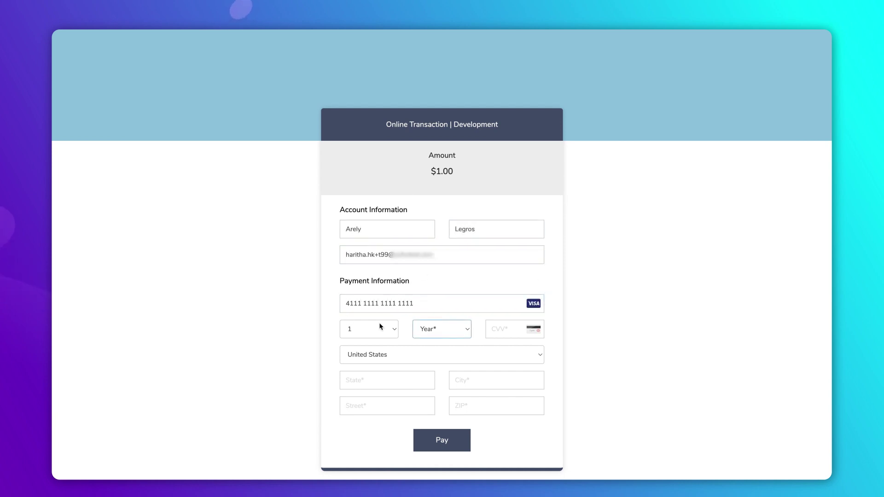
{"action": "left_click", "coordinate": [442, 329]}
{"action": "left_click", "coordinate": [436, 362]}
{"action": "key", "text": "Tab"}
{"action": "type", "text": "123"}
{"action": "left_click", "coordinate": [387, 391]}
{"action": "type", "text": "Maine\tEast"}
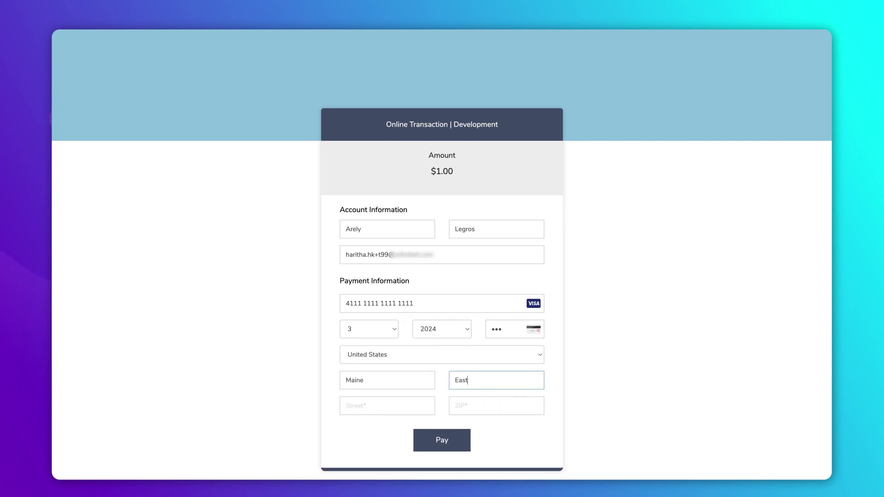
{"action": "key", "text": "Tab"}
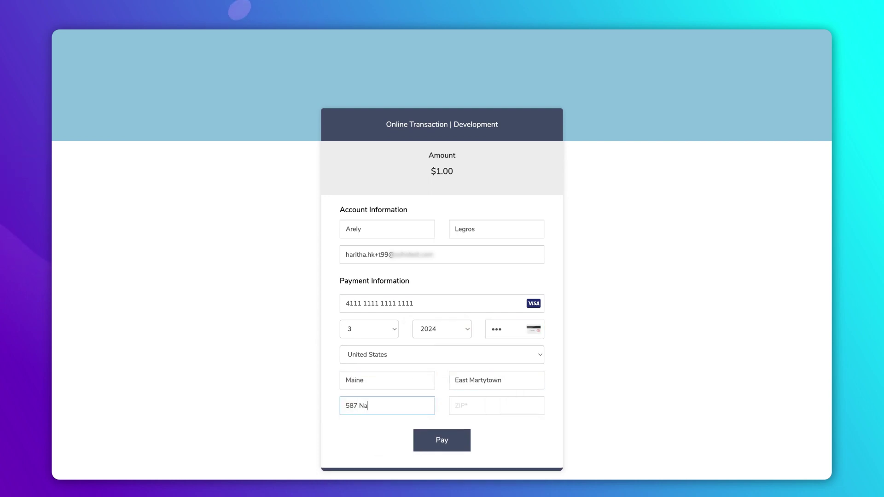
{"action": "key", "text": "Tab"}
{"action": "type", "text": "54"}
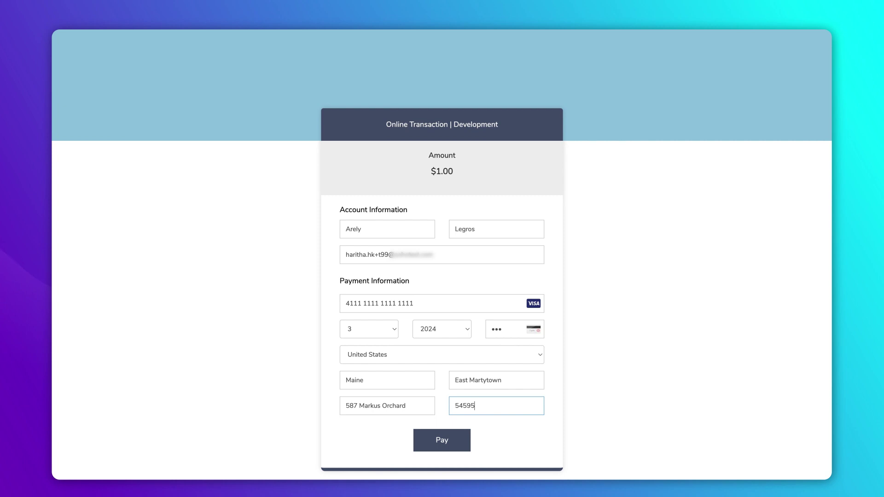
{"action": "left_click", "coordinate": [438, 442]}
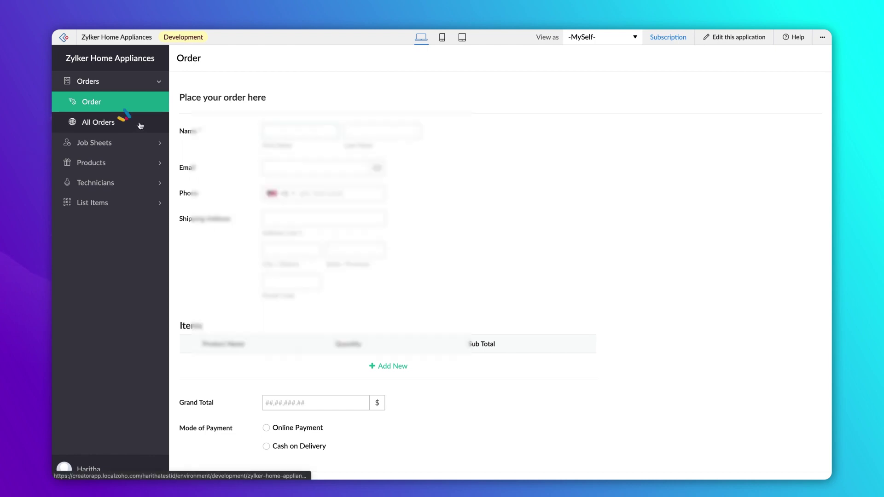
{"action": "left_click", "coordinate": [98, 122]}
{"action": "left_click", "coordinate": [214, 95]}
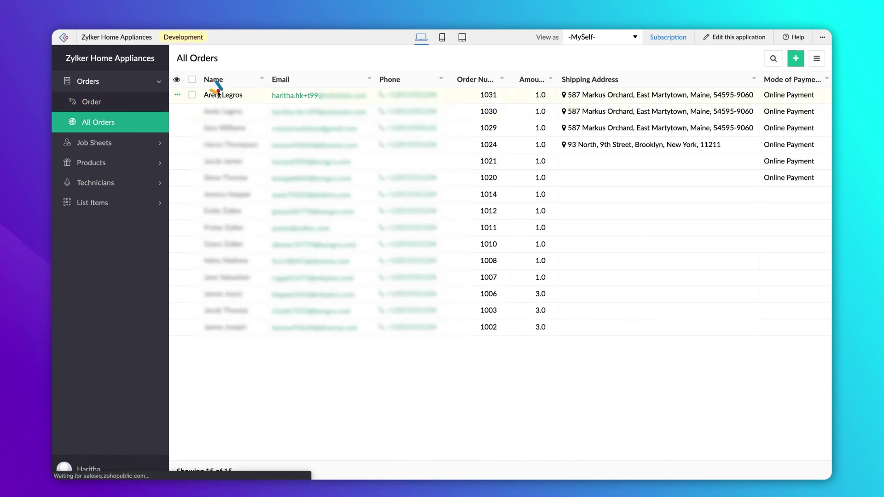